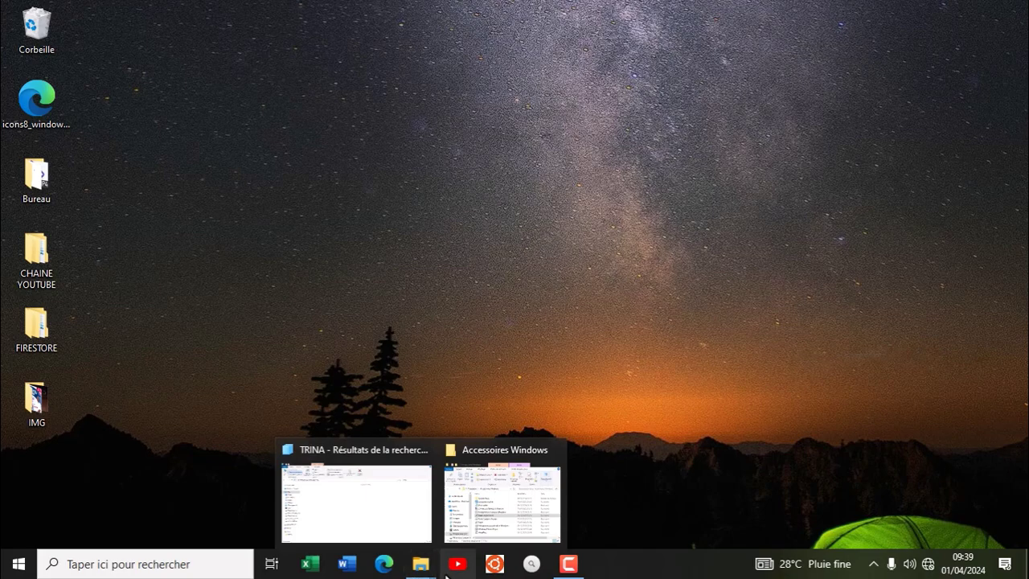
Close both open File Explorer windows: the TRINA search results and the Accessoires Windows folder
left_click(421, 450)
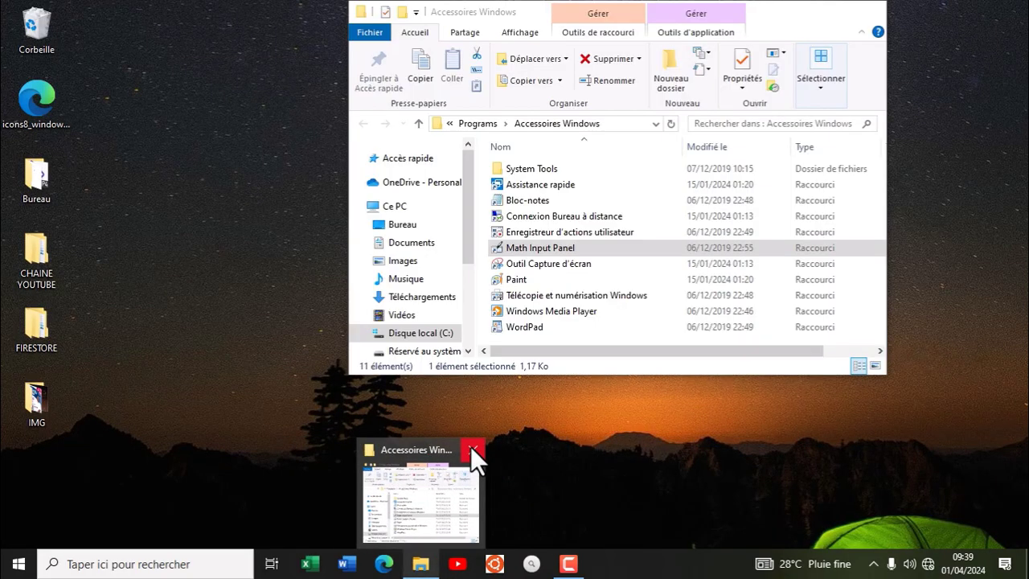
left_click(472, 450)
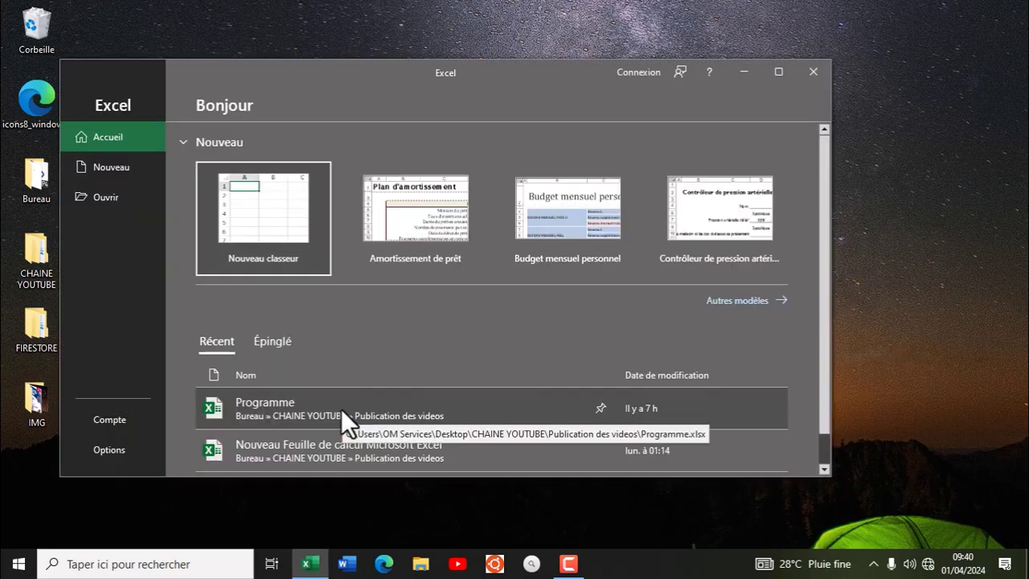
Close Excel, dismissing its Office licence notice, and close the Word window
left_click(814, 71)
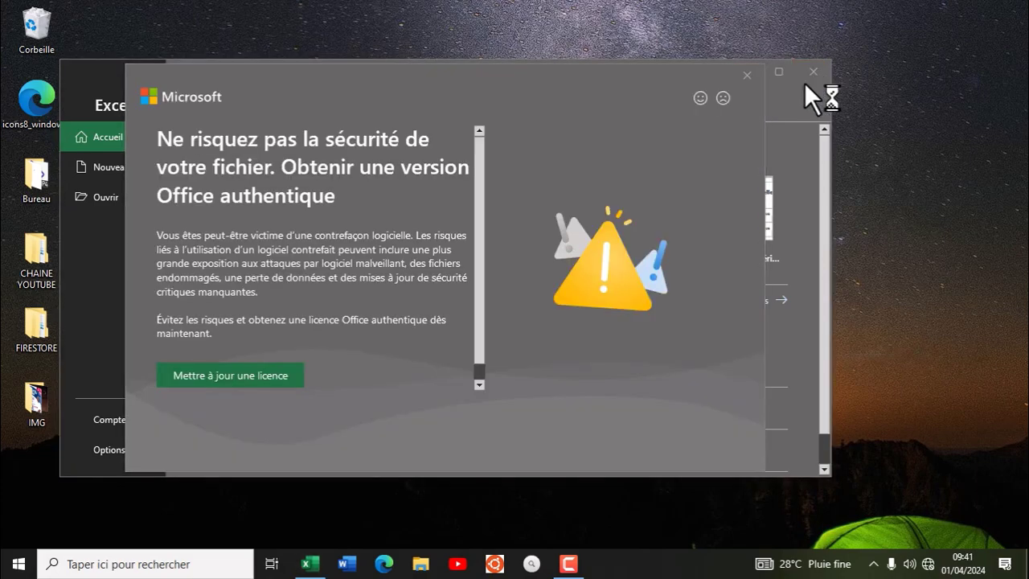
left_click(748, 77)
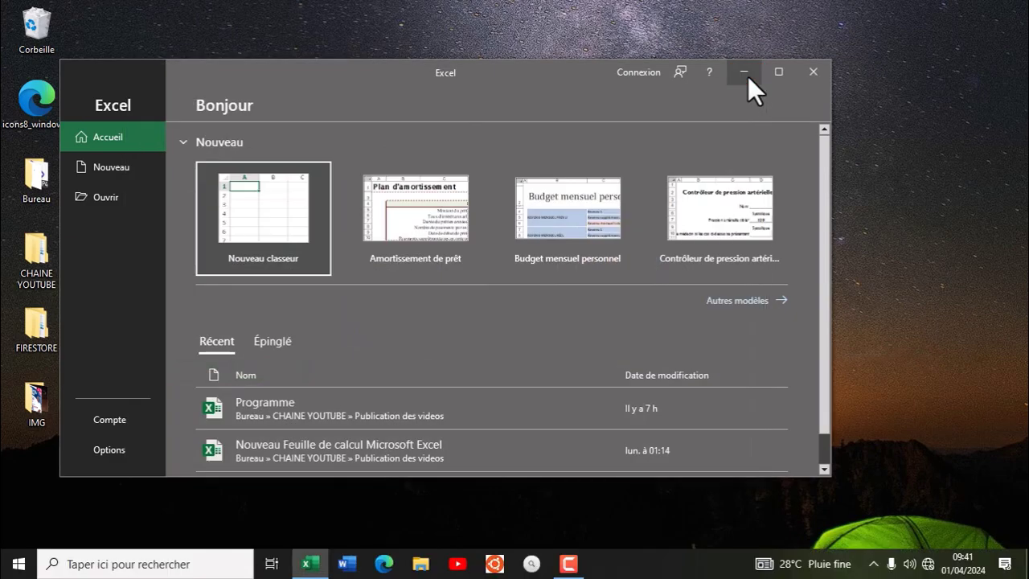
left_click(819, 69)
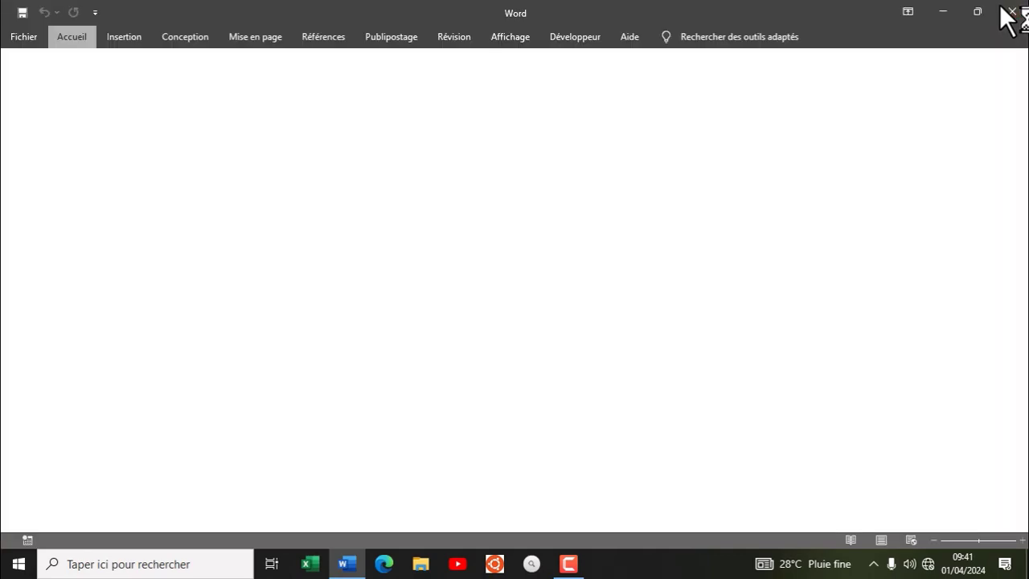
left_click(1002, 8)
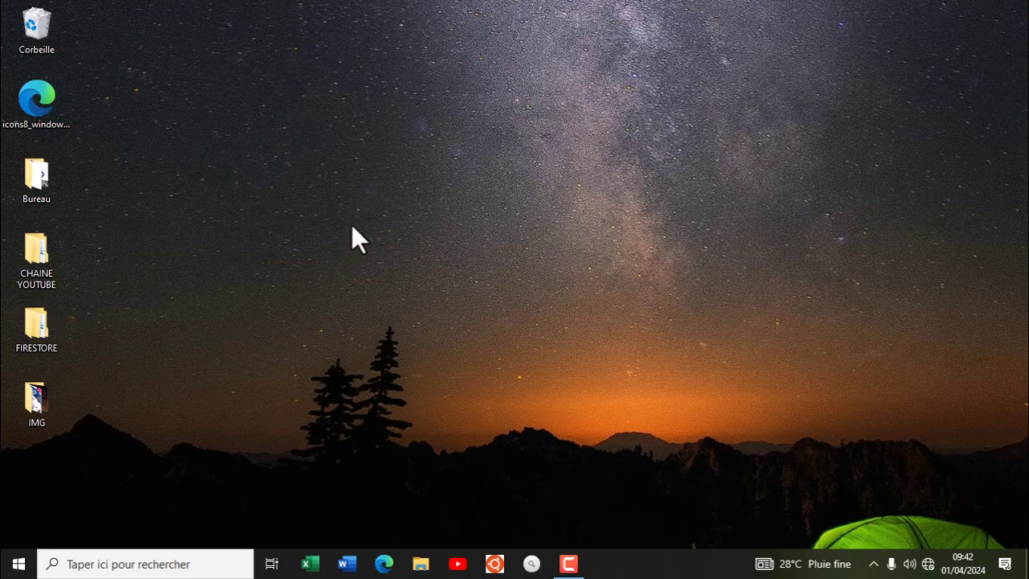
Open the desktop folder CHAINE YOUTUBE in a maximized window and go into its subfolder Nouveau dossier
left_click(26, 250)
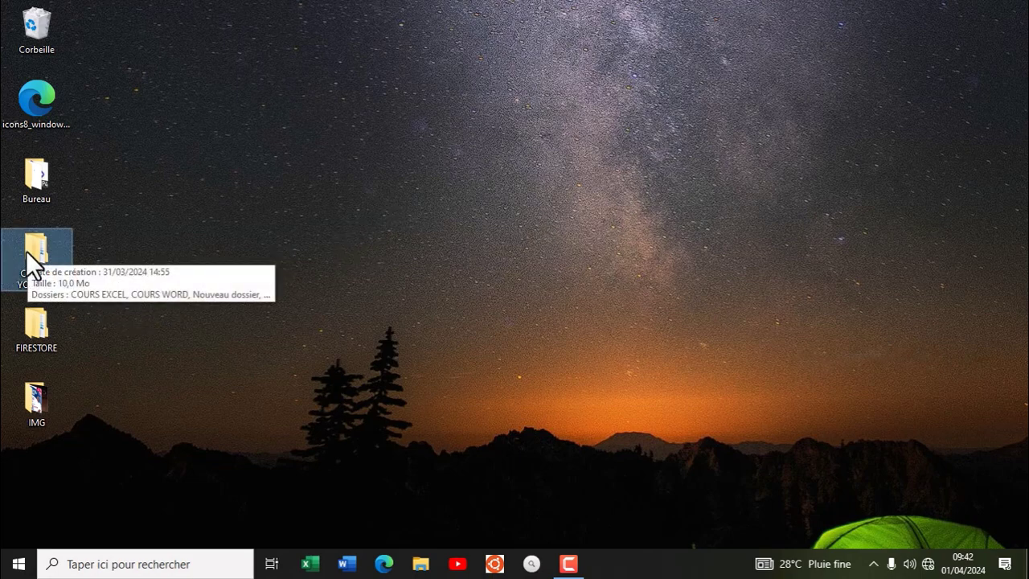
double_click(26, 251)
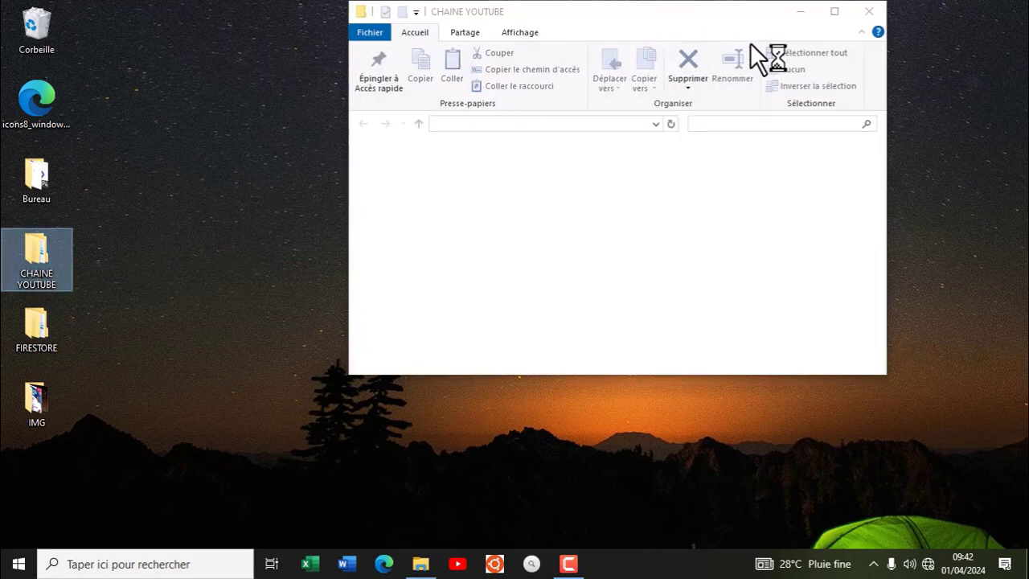
left_click(836, 12)
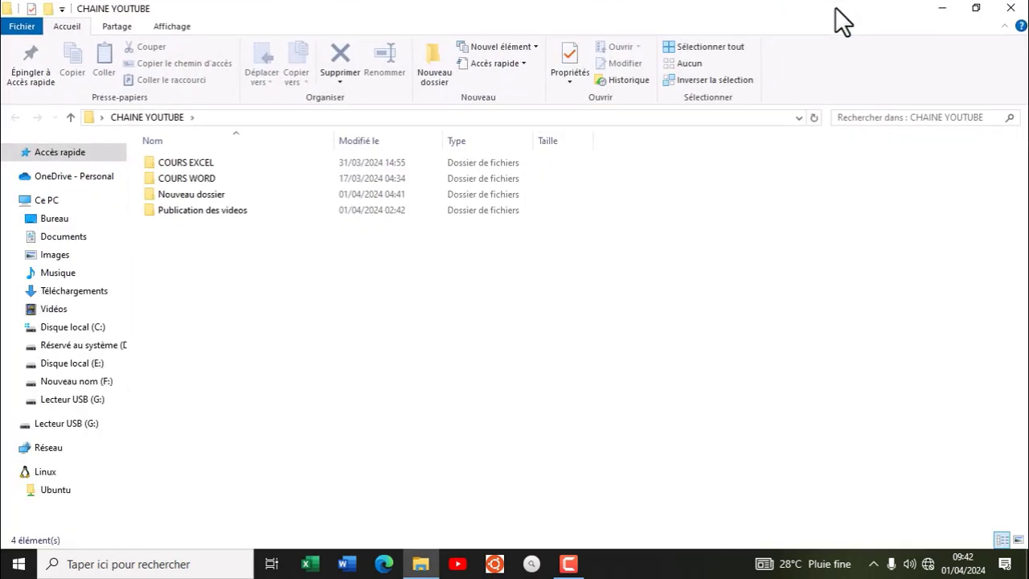
left_click(218, 196)
double_click(218, 195)
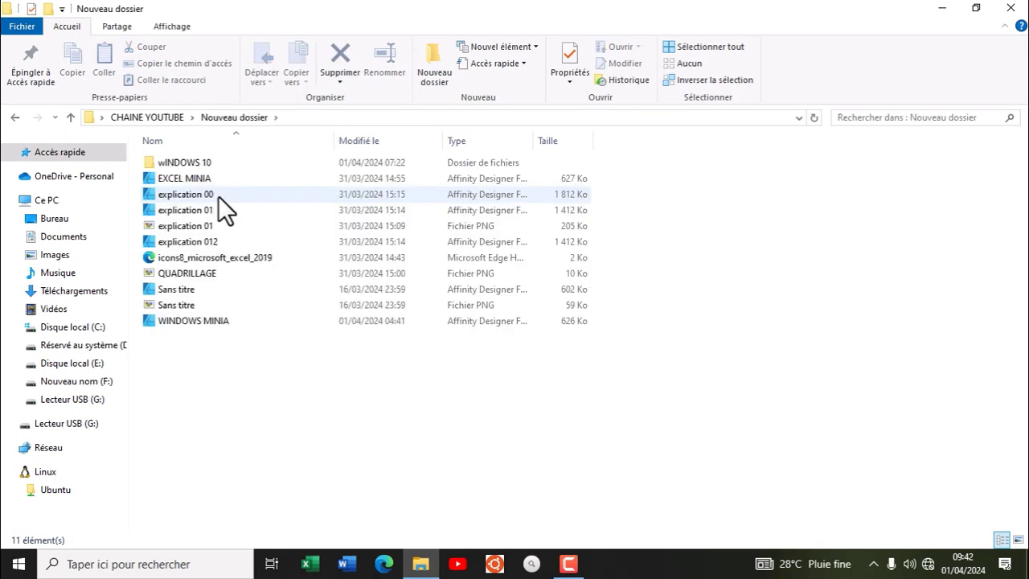
Filter the files in Nouveau dossier by modification date, selecting the whole of March 2024 as the date range
left_click(435, 143)
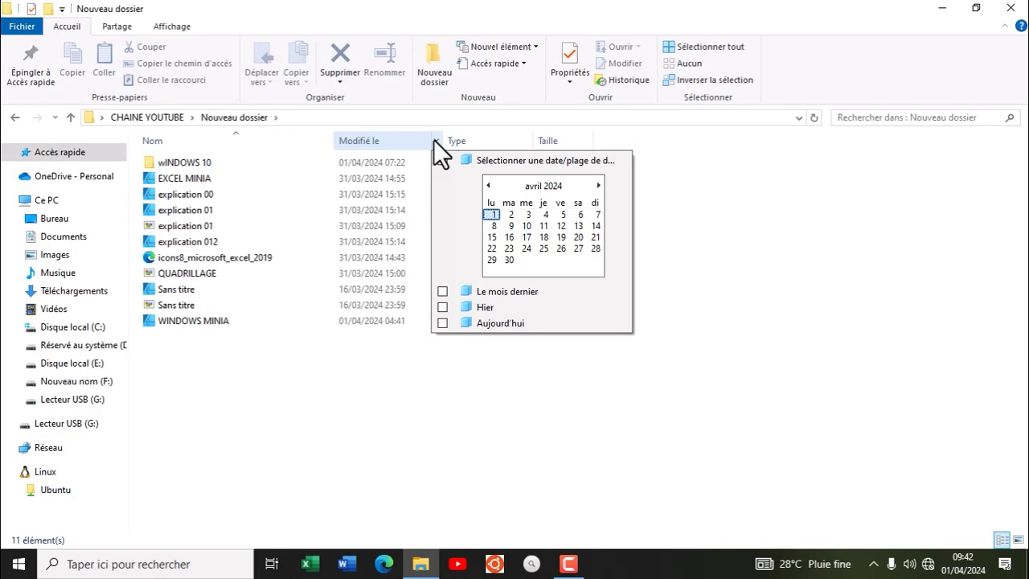
left_click(508, 214)
left_click(488, 186)
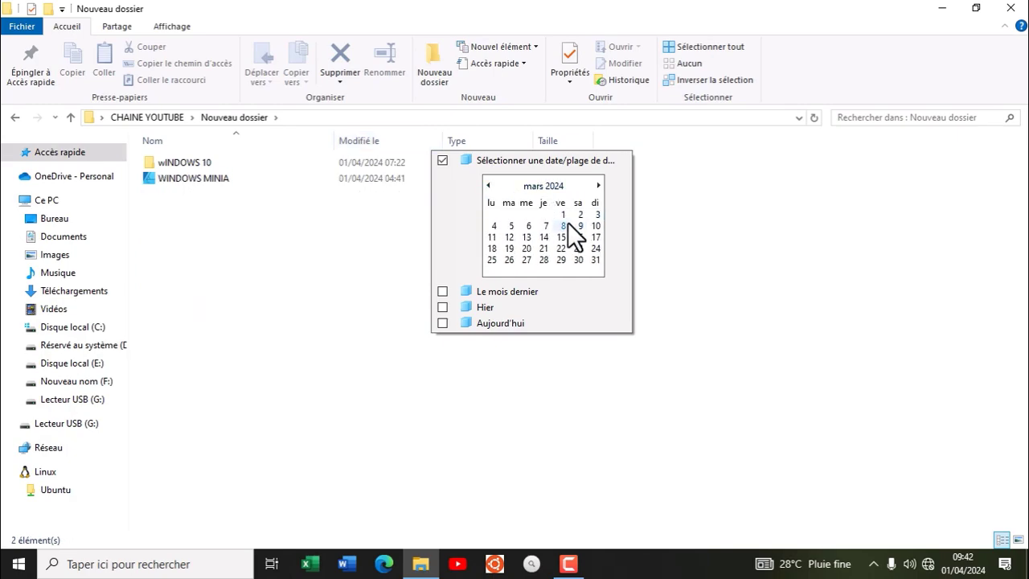
left_click_drag(564, 213, 590, 257)
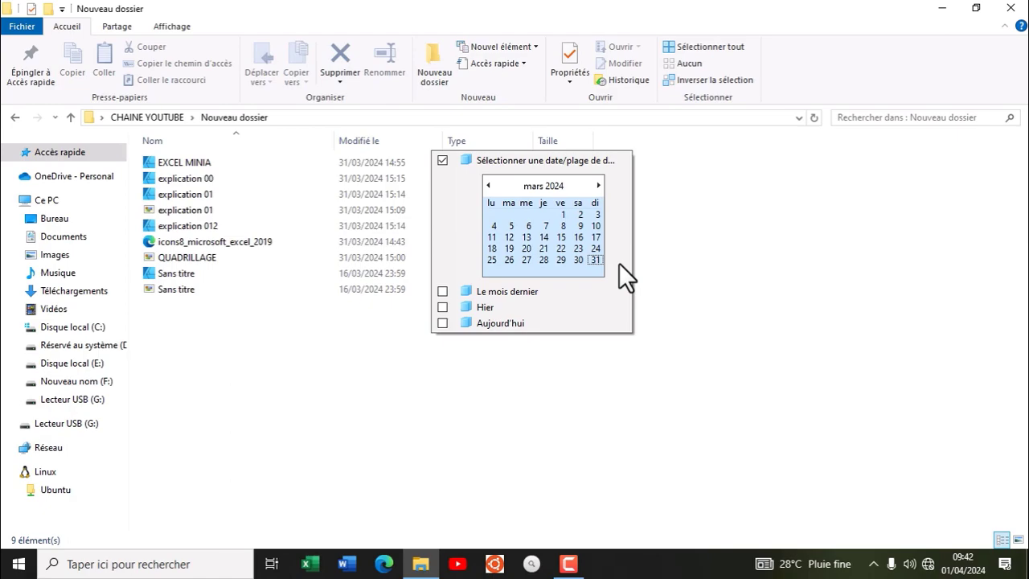
Switch the modification date filter to the predefined periods Le mois dernier, Hier and Aujourd'hui
left_click(442, 291)
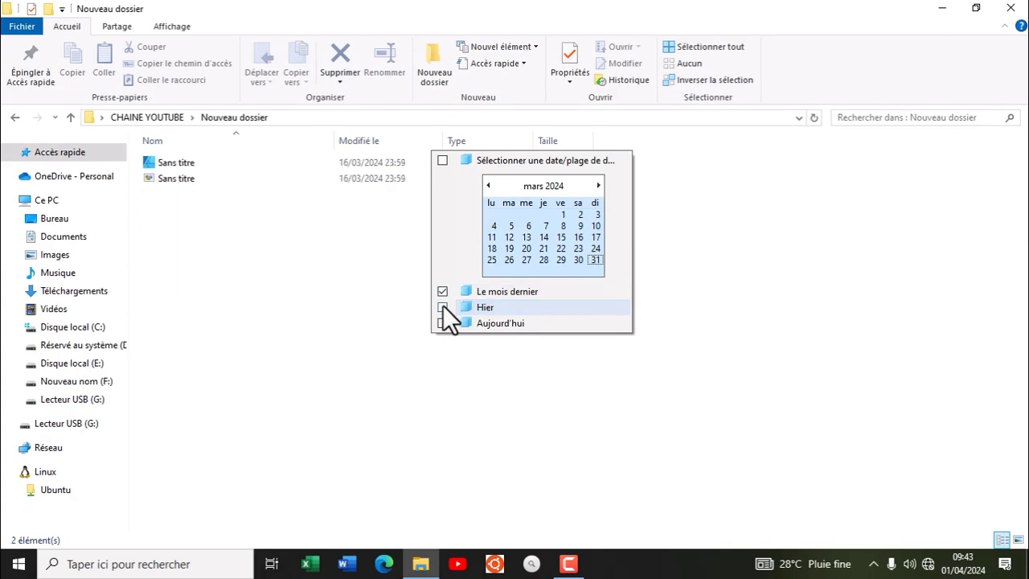
left_click(442, 307)
left_click(442, 322)
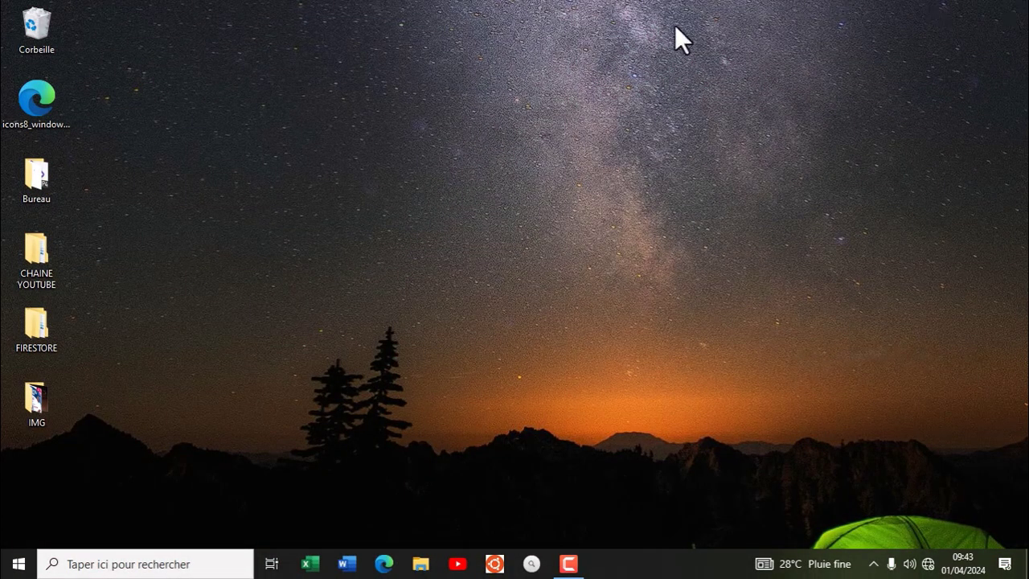
left_click(43, 386)
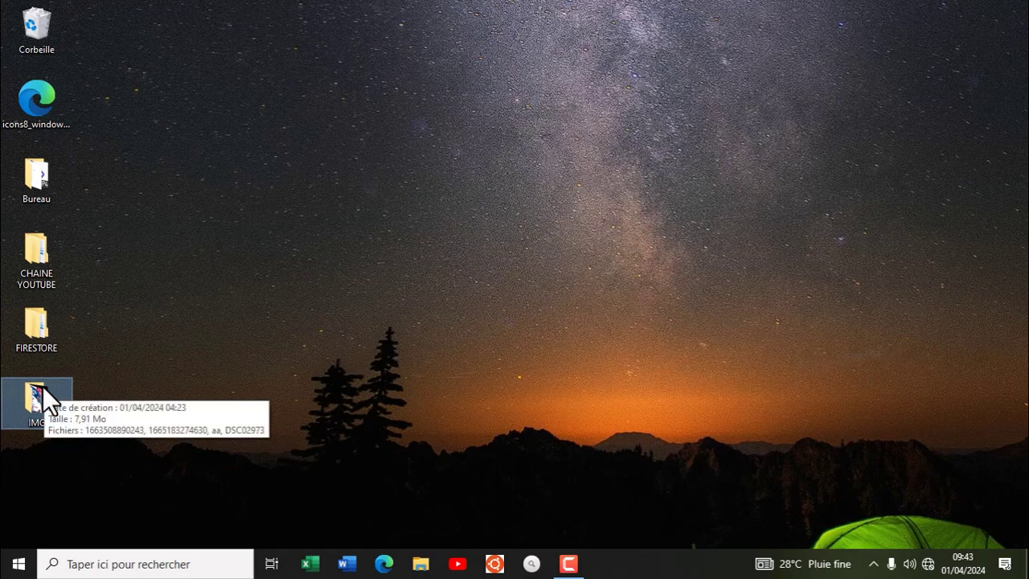
double_click(46, 396)
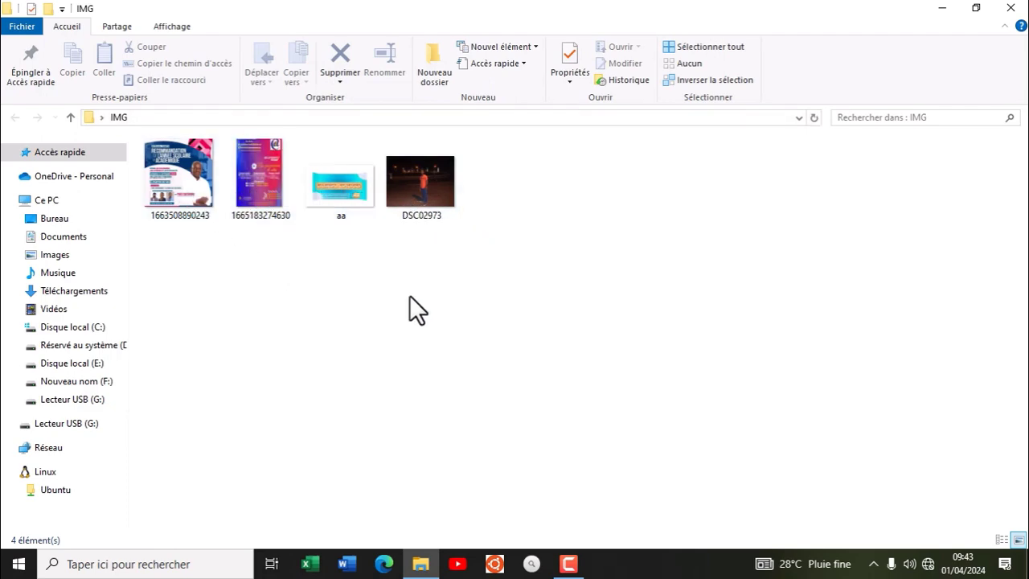
left_click(189, 175)
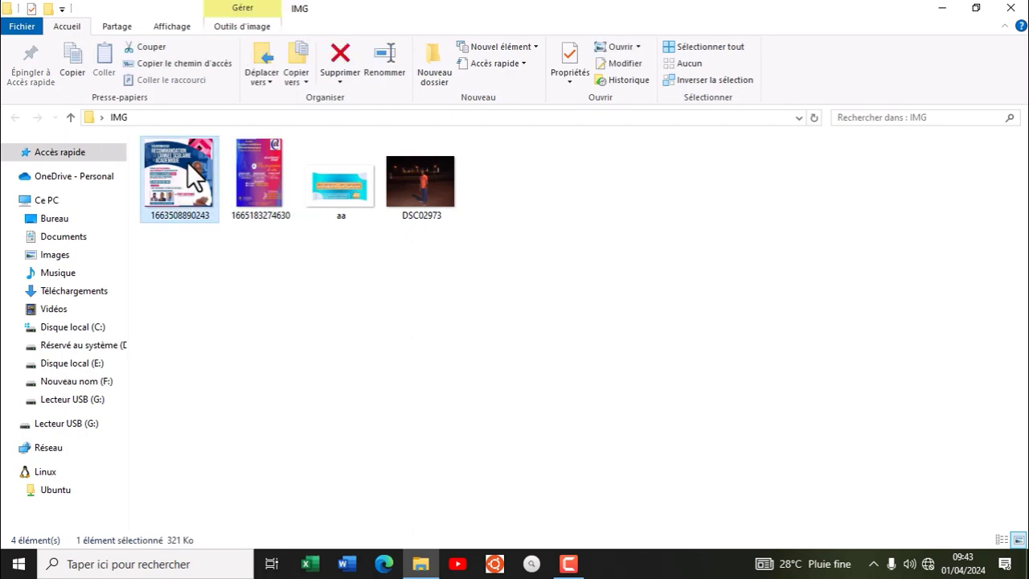
key("F2")
type("IMG")
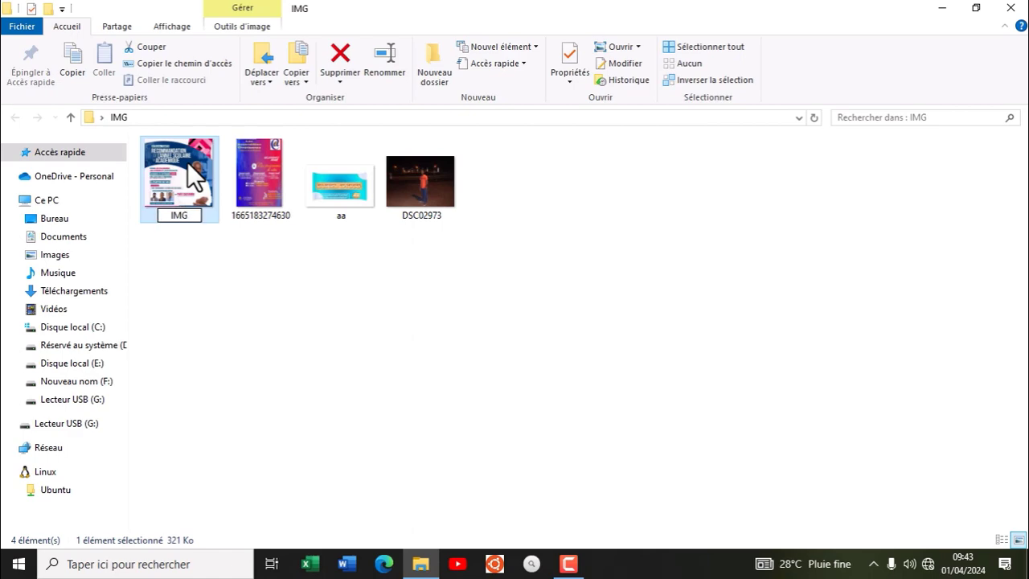
type(" 01")
key("Tab")
type("I")
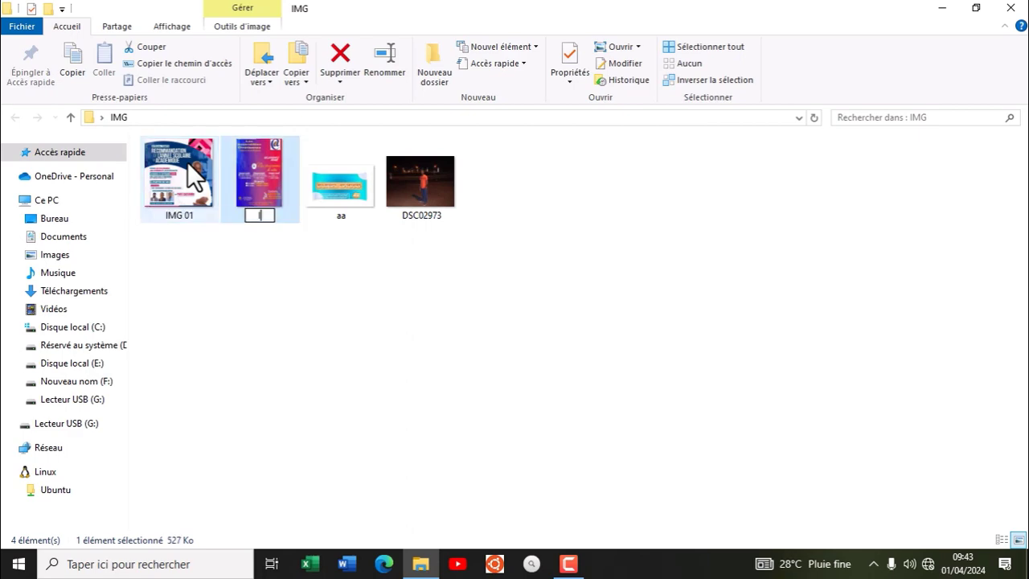
type("MG  02")
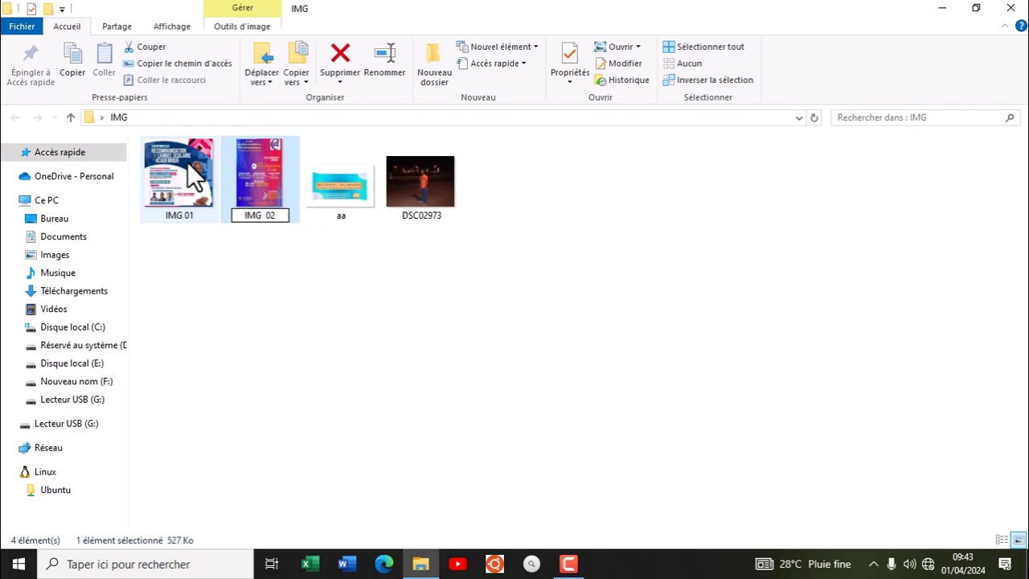
key("Tab")
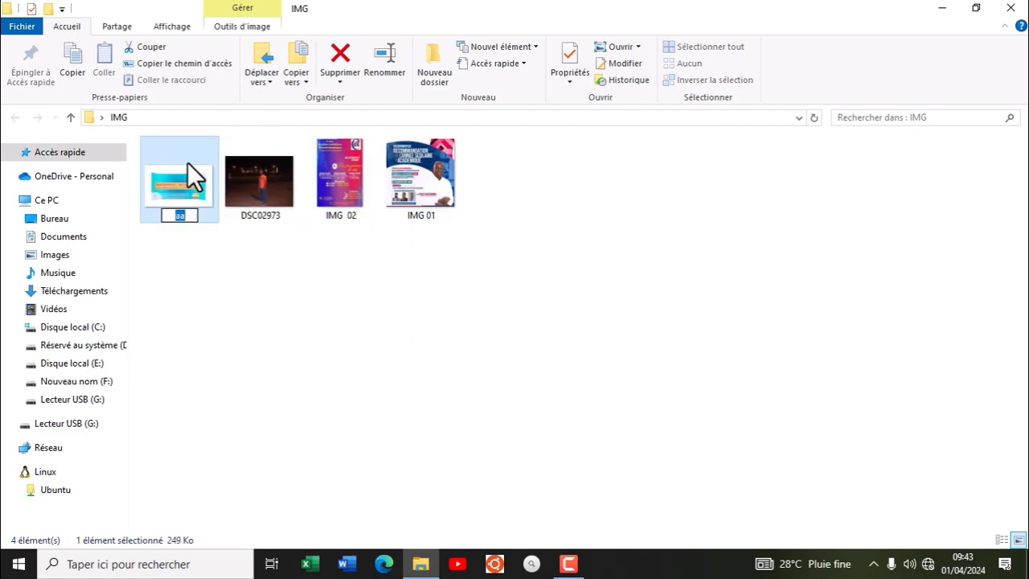
Rename the image aa as "IMG 03" and the image DSC02973 as "IMG 04"
key("BackSpace")
type("IMG 03")
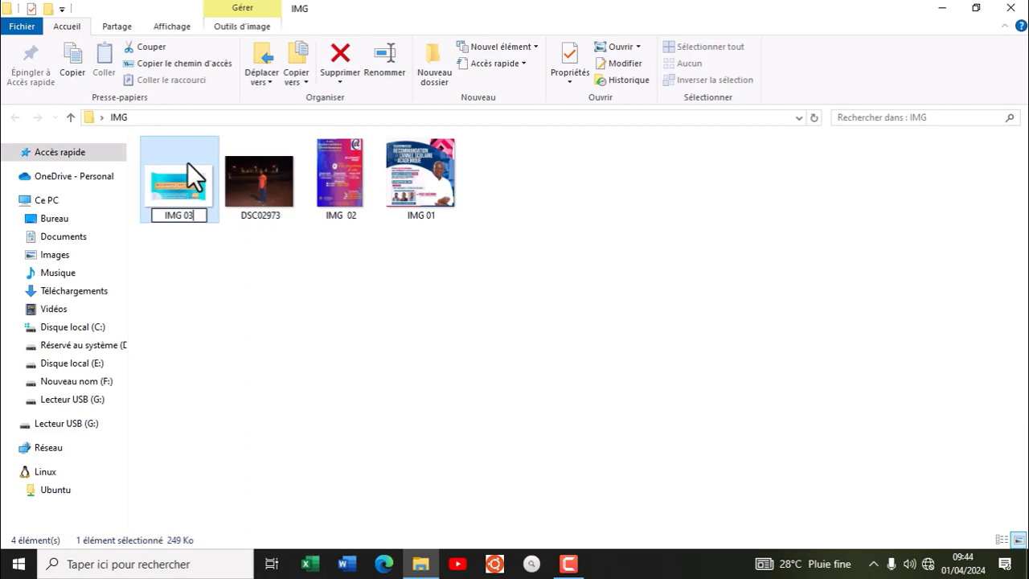
key("Tab")
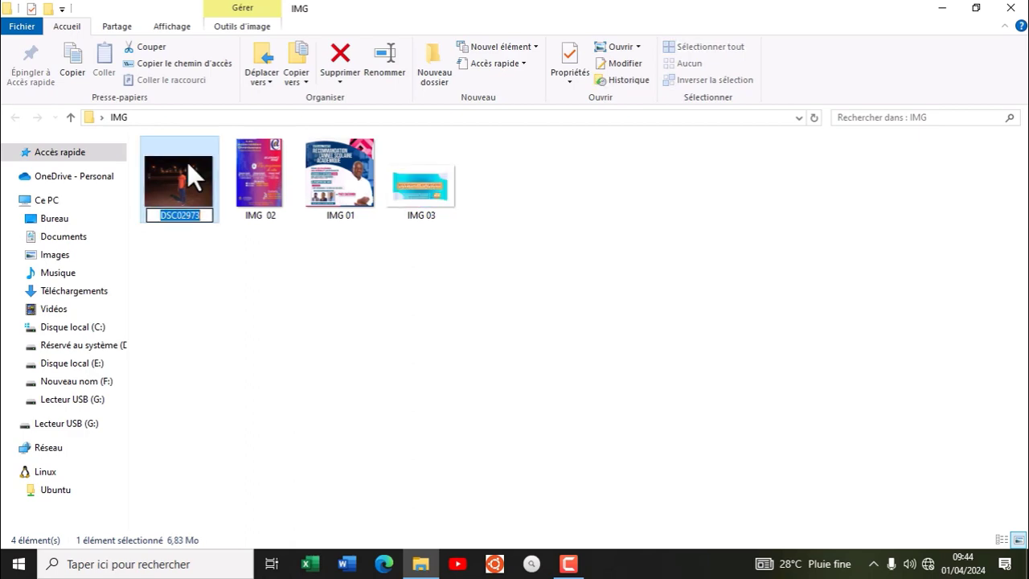
type("IMG 04")
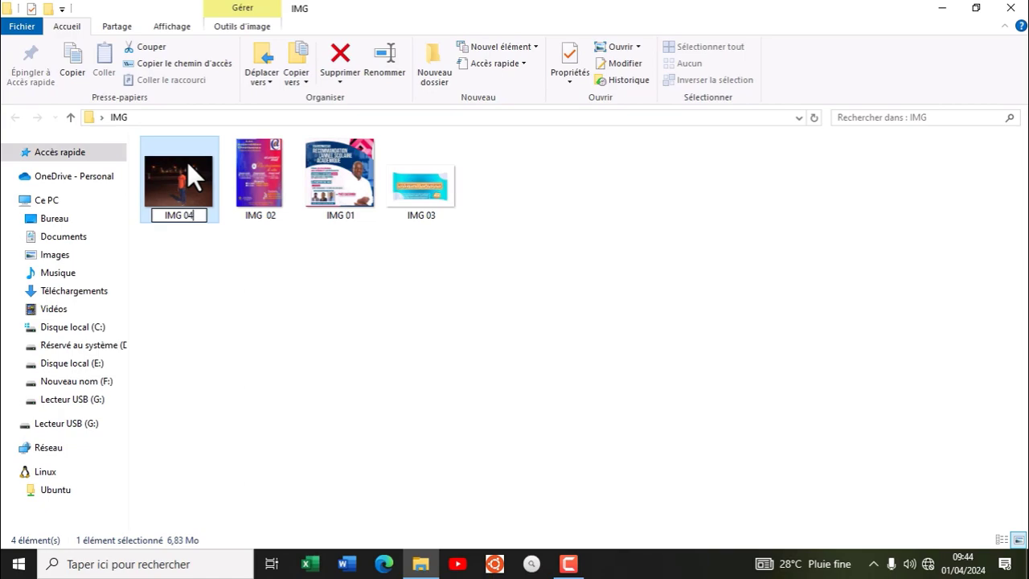
key("Return")
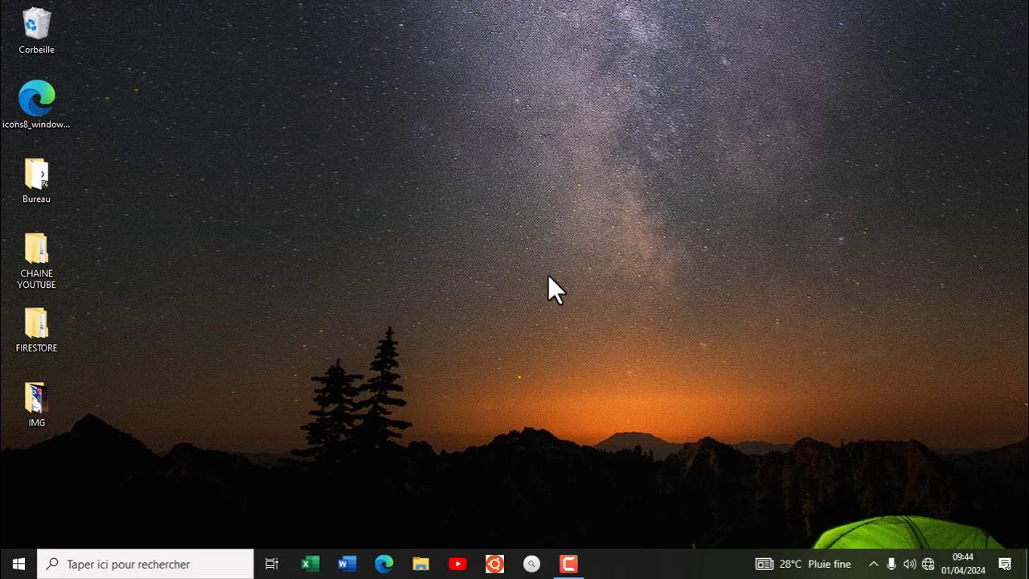
Find Enregistreur d'actions utilisateur by searching for "ENREG", launch it, and start recording actions with its window moved aside
left_click(171, 563)
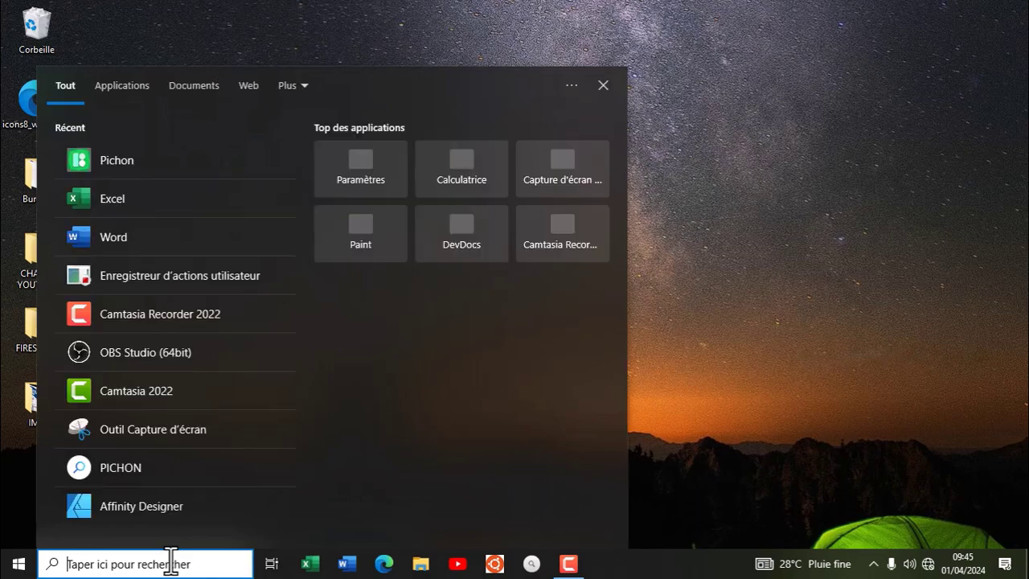
type("ENREG")
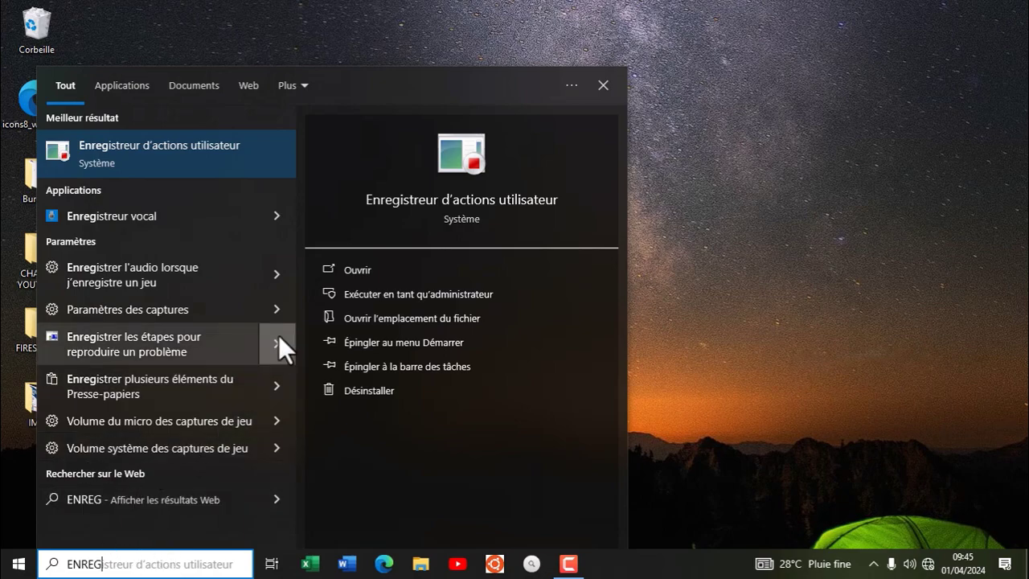
left_click(341, 271)
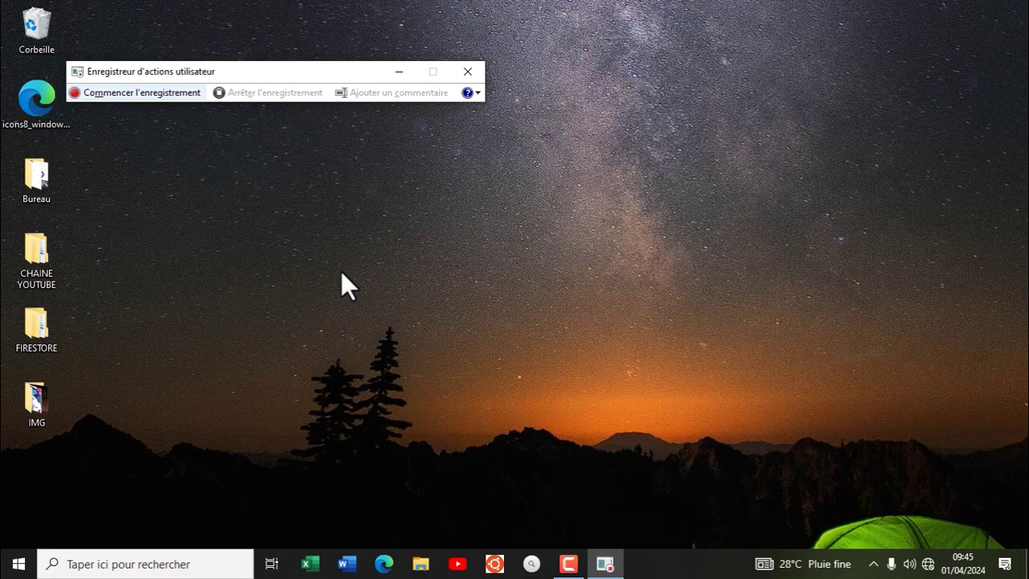
left_click_drag(320, 70, 849, 21)
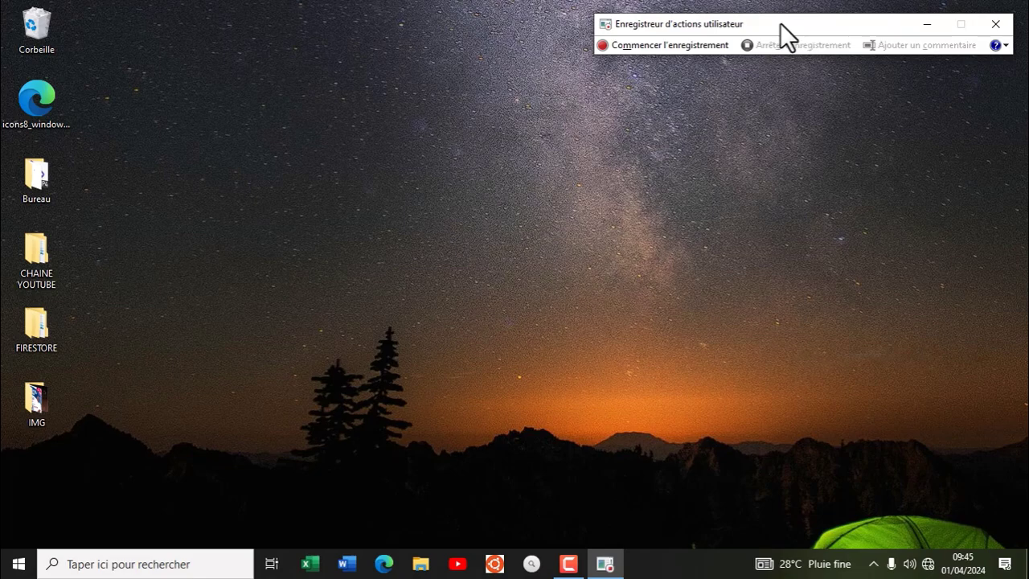
left_click(658, 44)
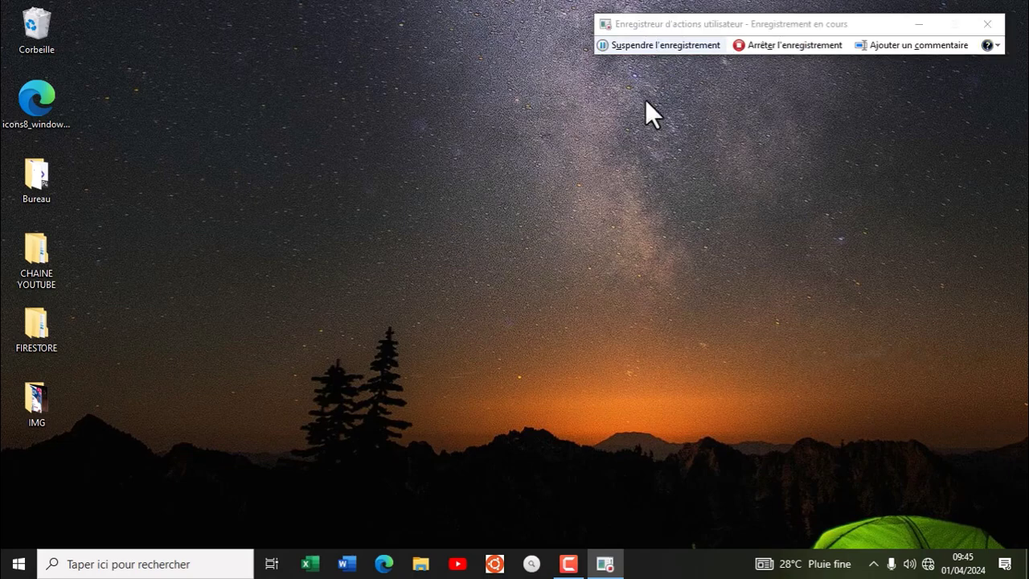
Open the desktop icon settings through the Thèmes page of the desktop personalization settings
right_click(650, 215)
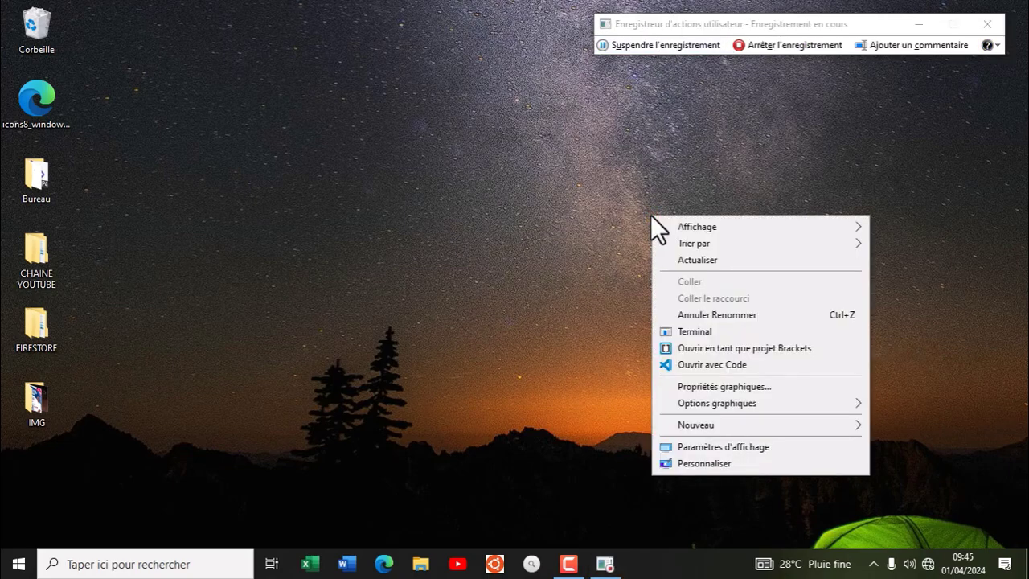
left_click(688, 462)
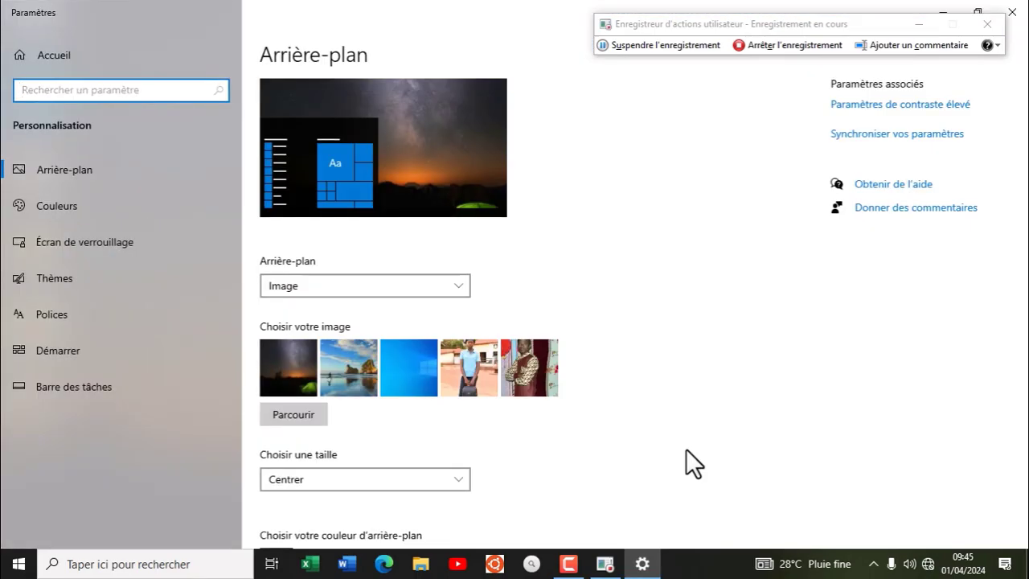
left_click(70, 278)
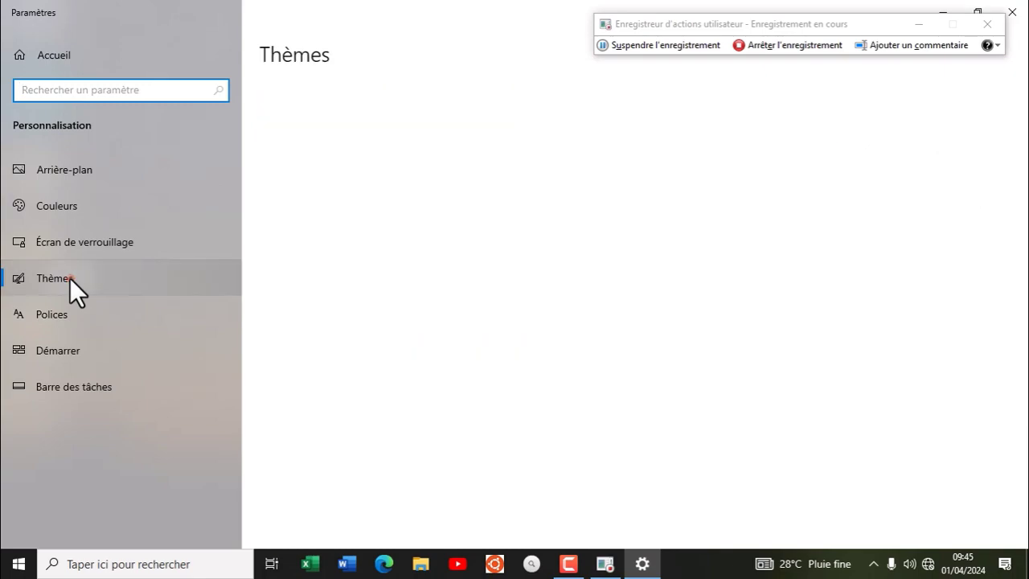
left_click(871, 107)
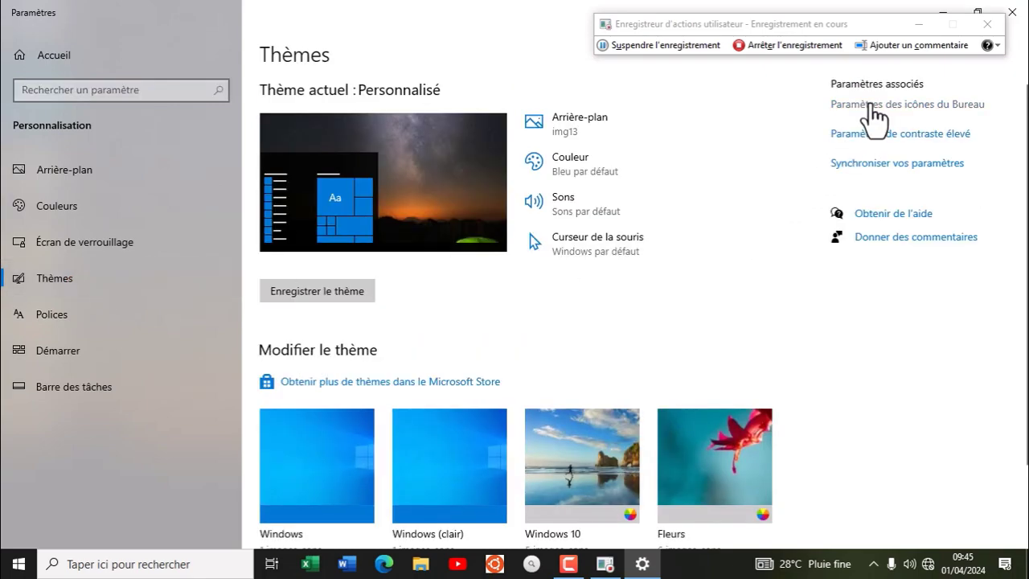
left_click(871, 104)
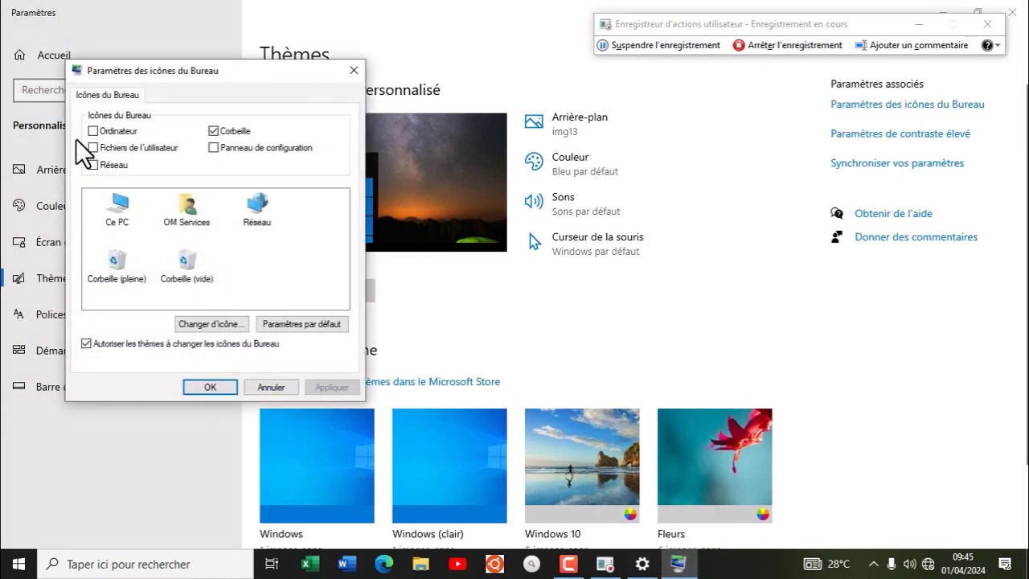
Enable the Ordinateur and Fichiers de l'utilisateur desktop icons, apply the change and close the dialog
left_click(93, 131)
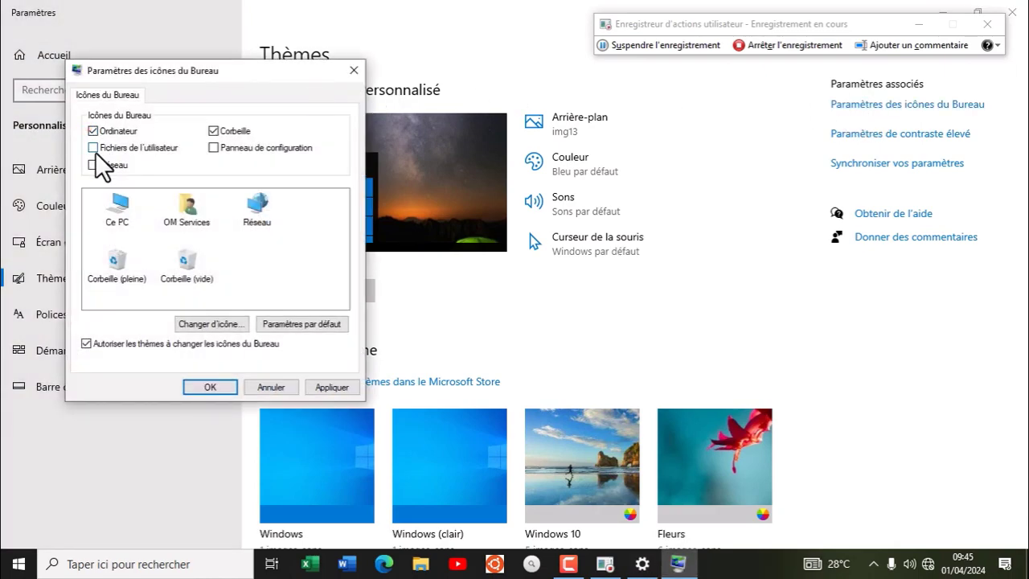
left_click(93, 148)
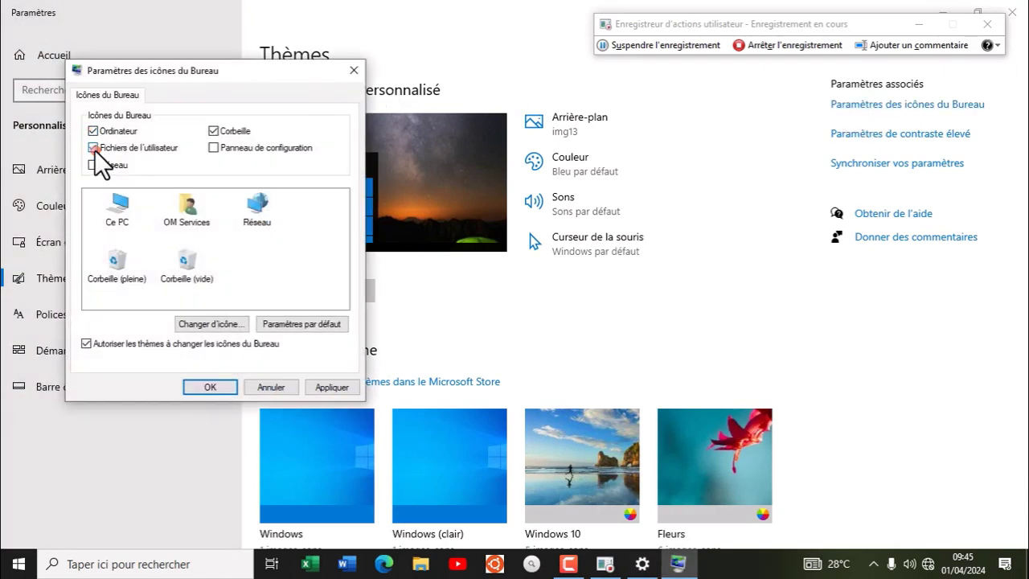
left_click(328, 388)
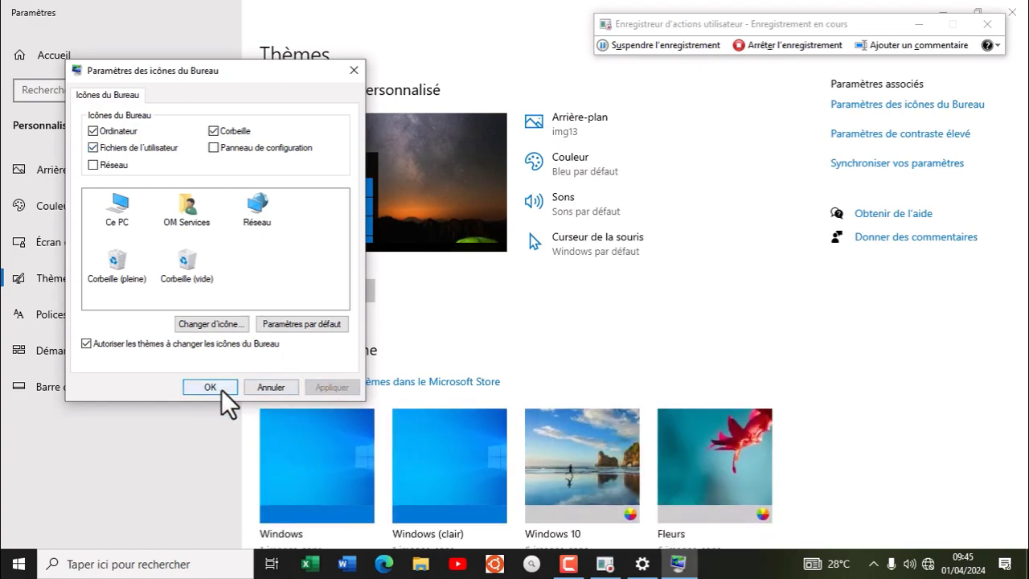
left_click(221, 389)
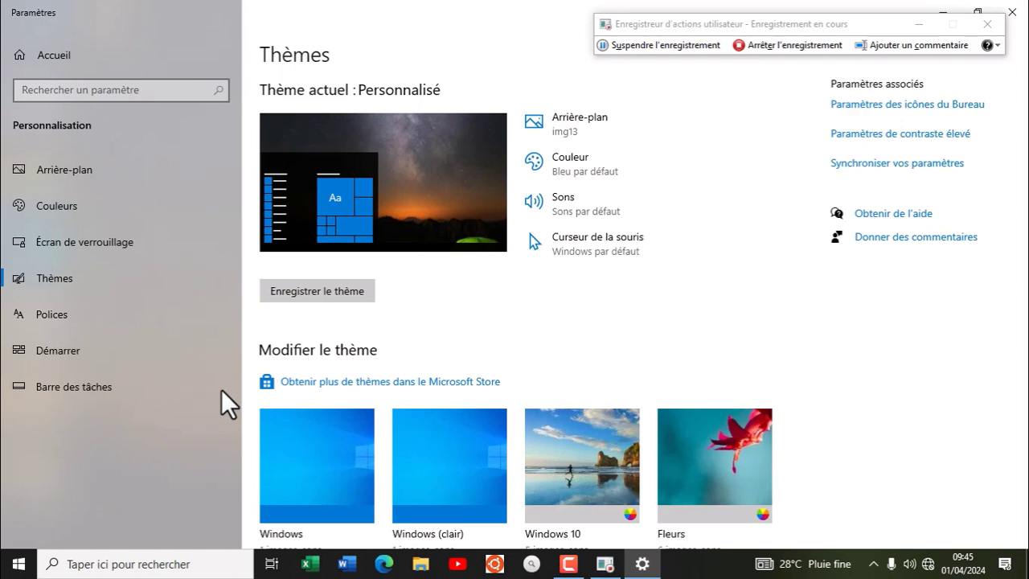
Stop the action recording, maximize the report and review recorded steps 1 and 2, enlarging the Personnaliser screenshot
left_click(779, 45)
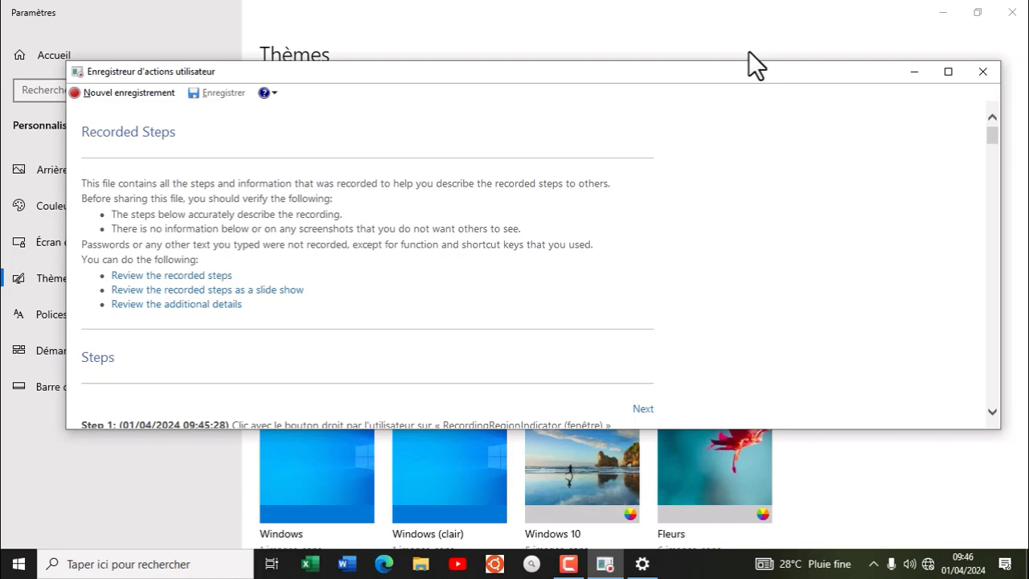
left_click(948, 72)
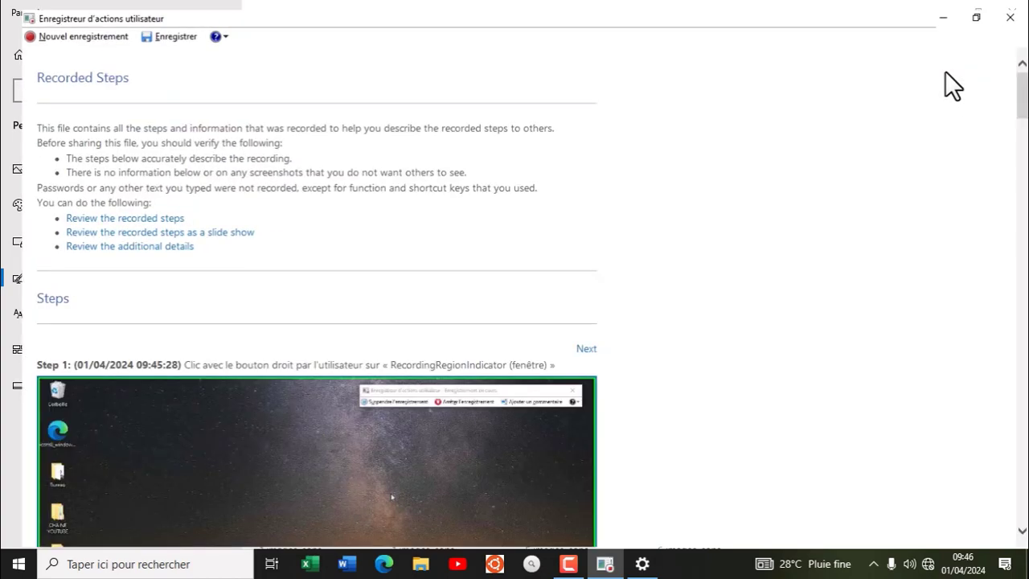
scroll(394, 173, "down", 3)
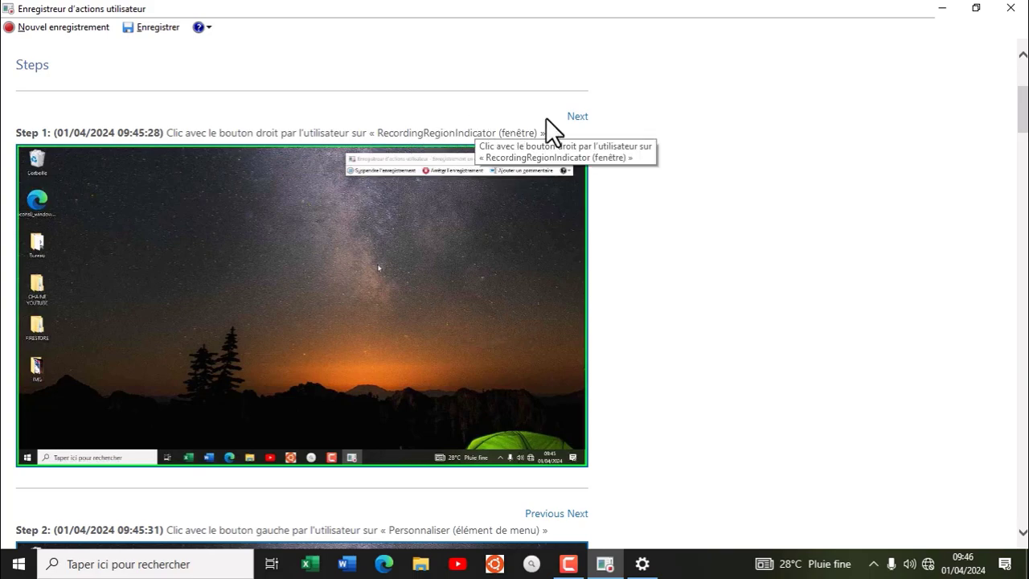
left_click(577, 117)
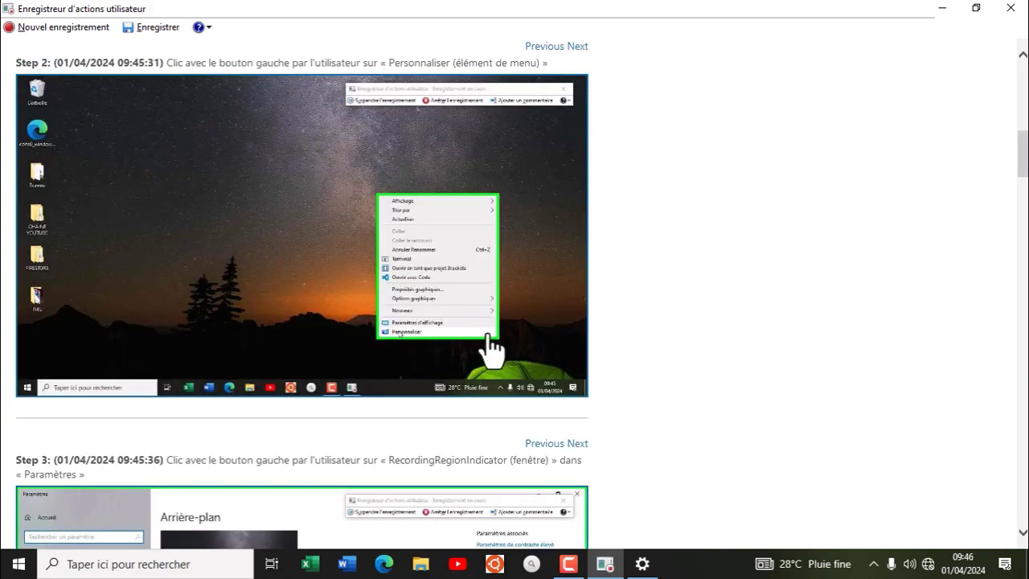
left_click(414, 337)
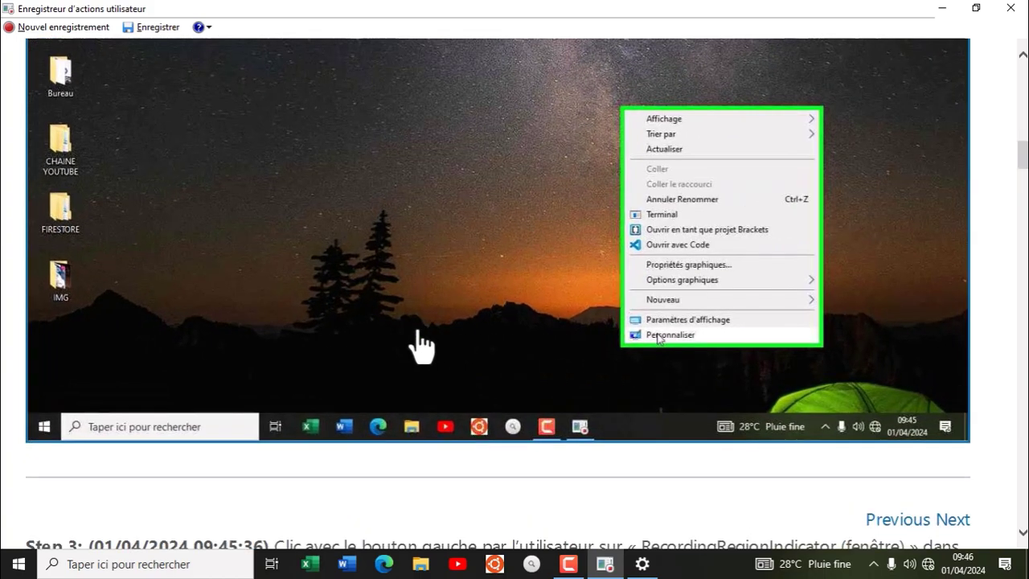
scroll(418, 334, "up", 1)
scroll(604, 348, "up", 1)
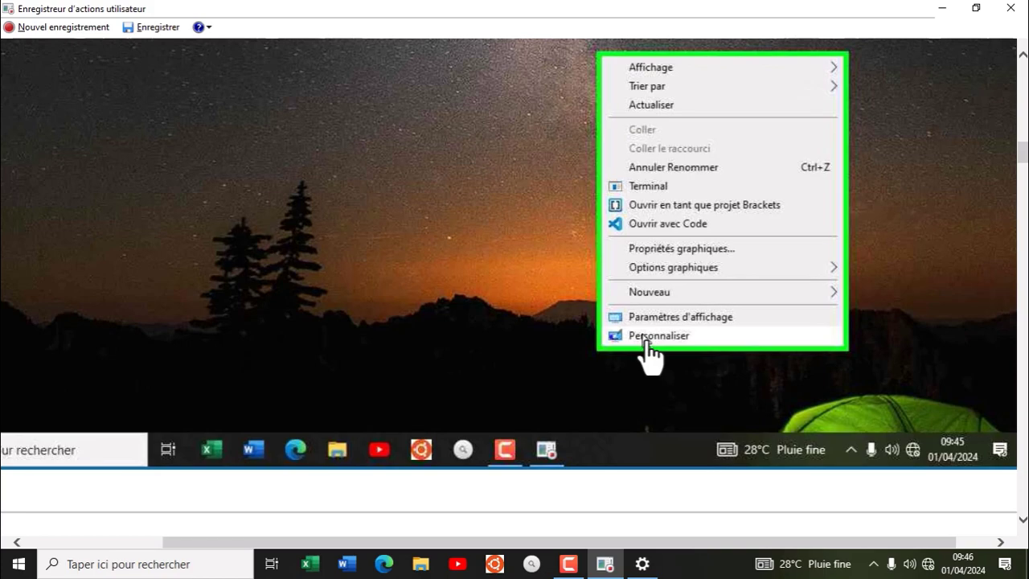
Examine recorded steps 3 and 4, checking where Thèmes and Paramètres des icônes du Bureau were selected
scroll(649, 354, "down", 8)
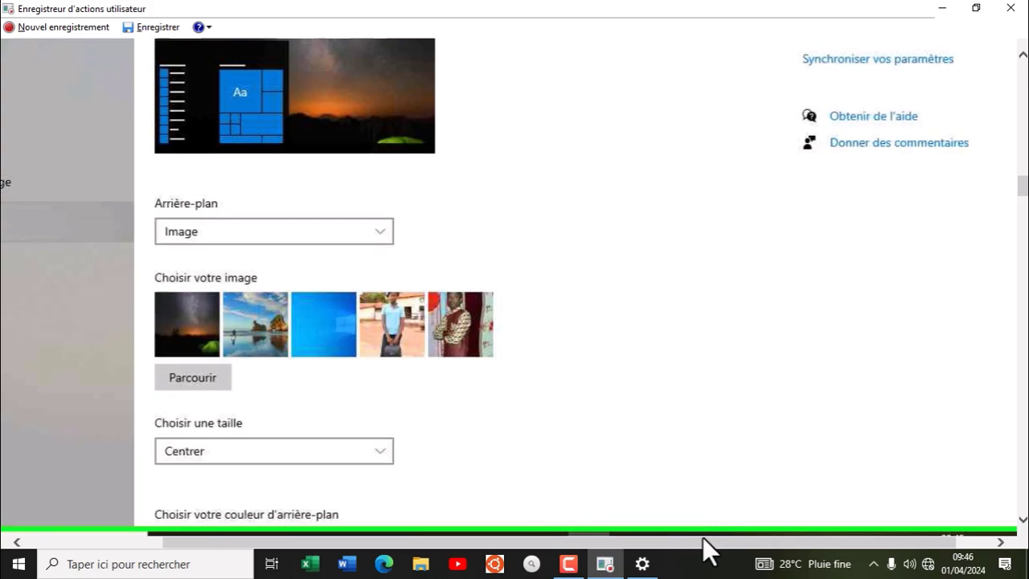
left_click_drag(703, 537, 478, 542)
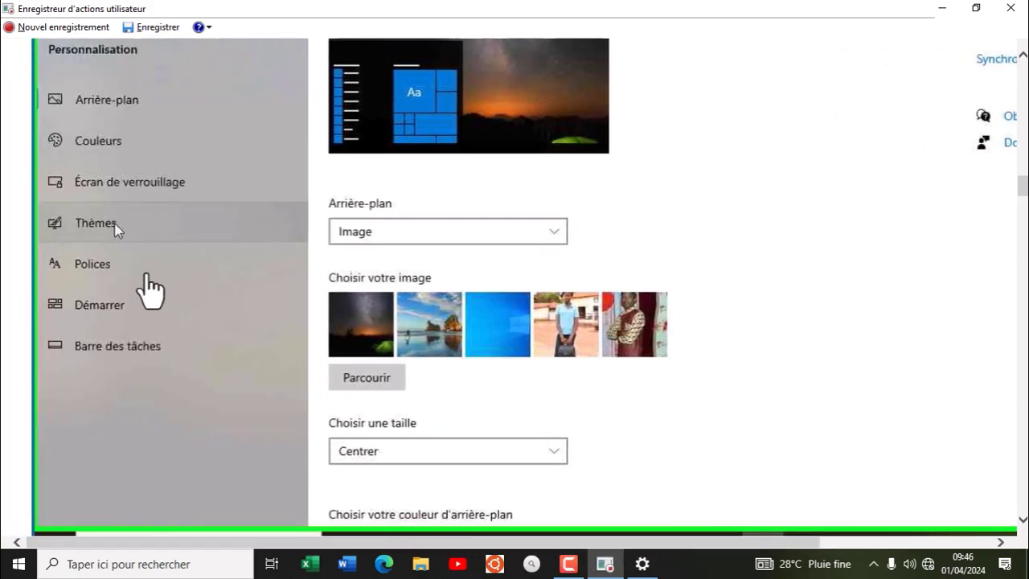
scroll(119, 230, "down", 5)
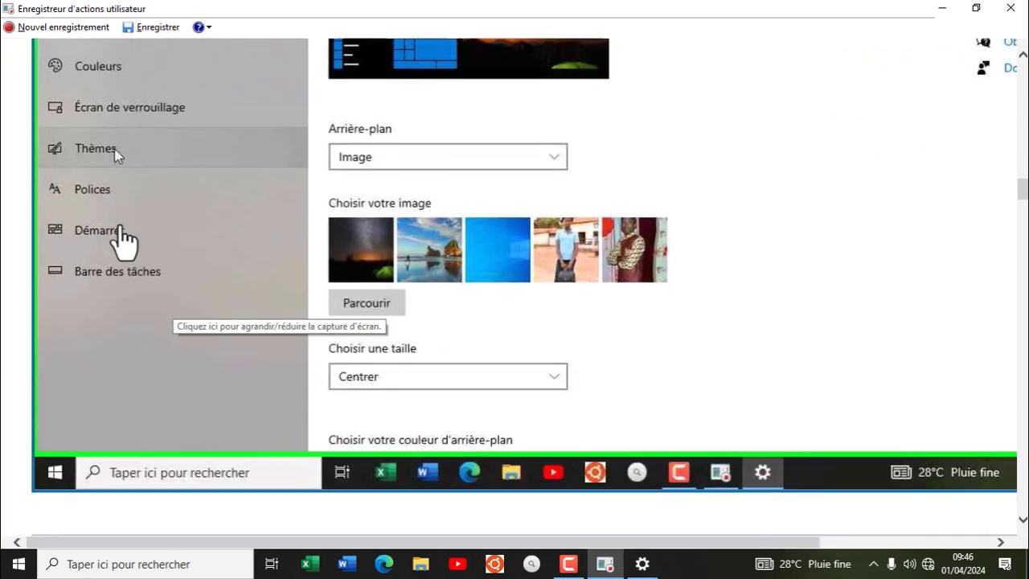
scroll(120, 233, "down", 4)
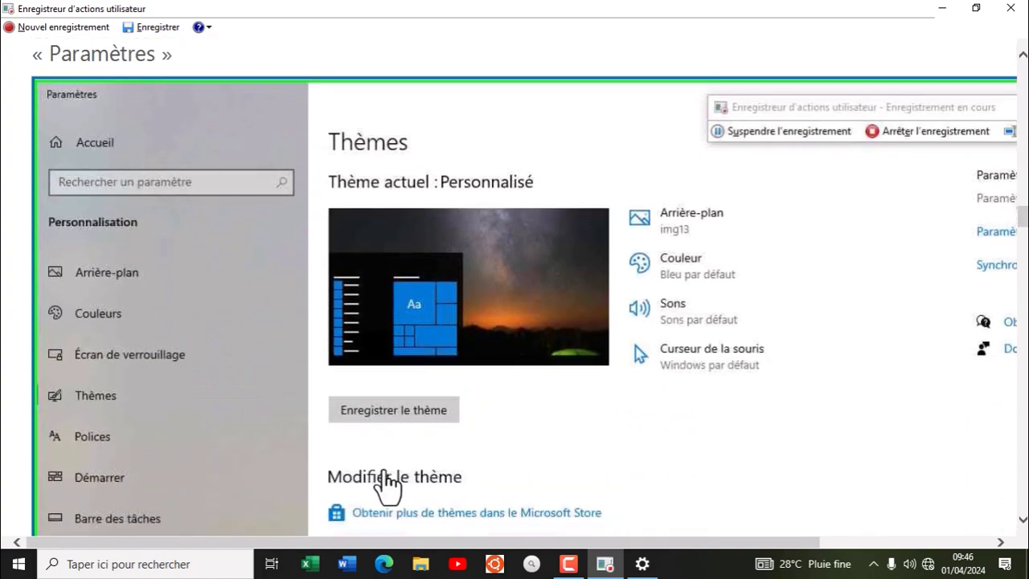
left_click_drag(501, 540, 701, 538)
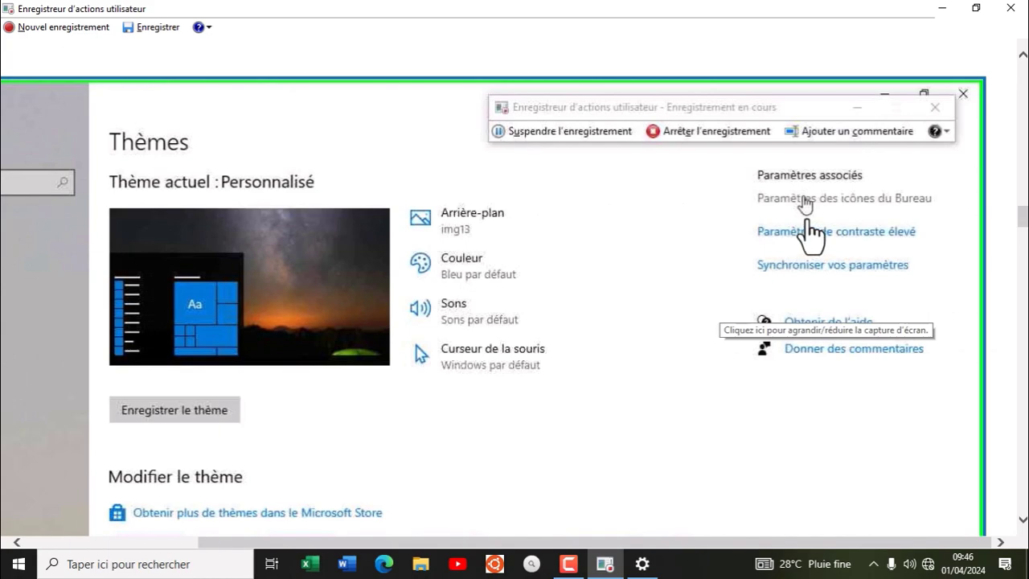
scroll(473, 374, "down", 5)
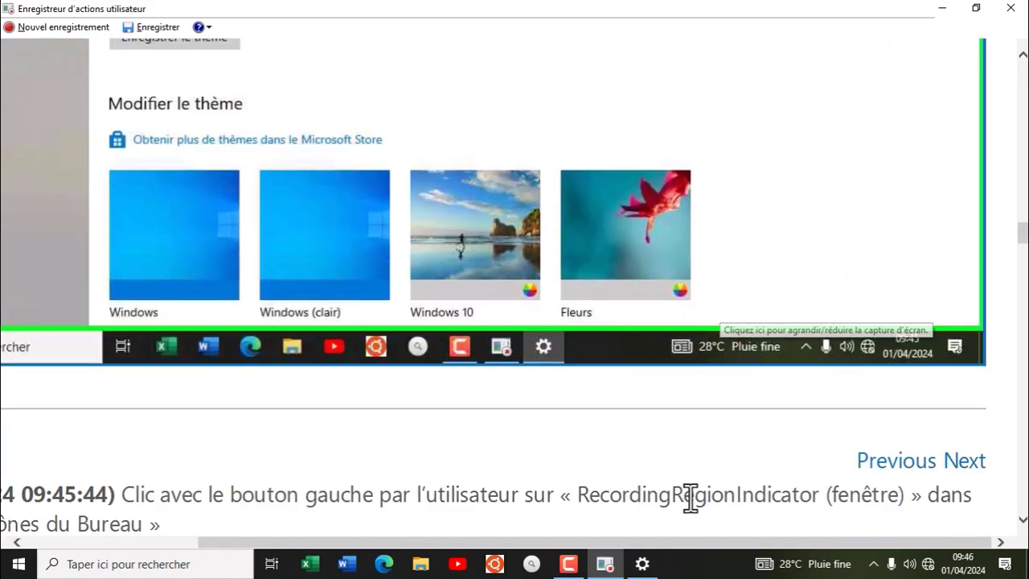
left_click_drag(690, 539, 442, 520)
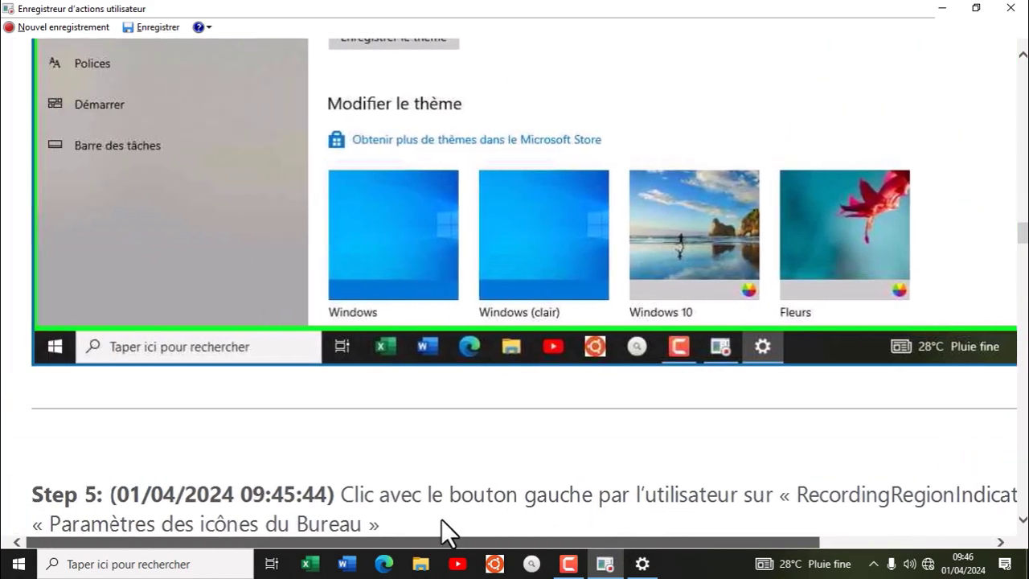
Review recorded steps 5 to 8 for the desktop icon settings and the report's Additional Details section
scroll(441, 358, "down", 5)
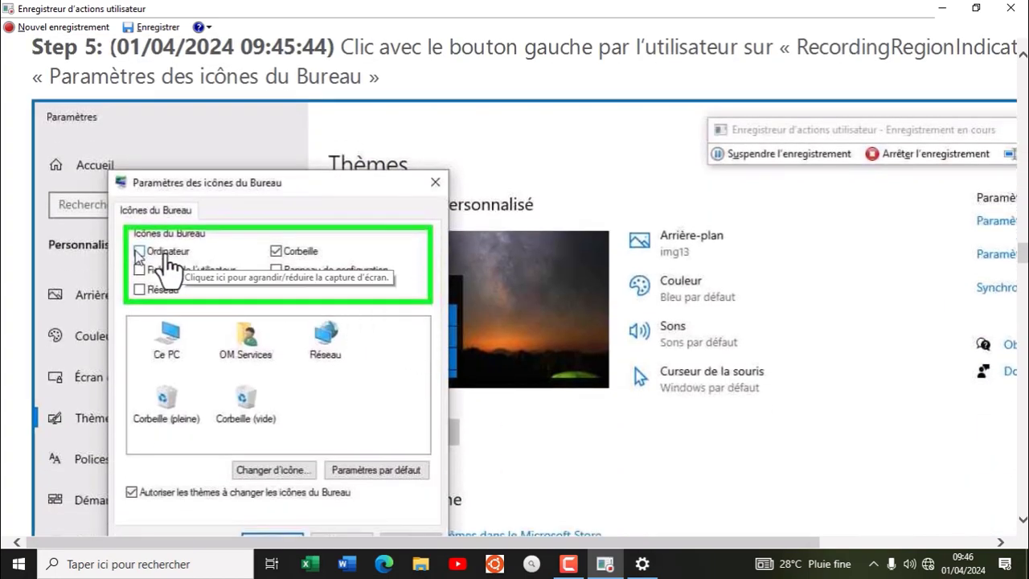
scroll(193, 269, "down", 10)
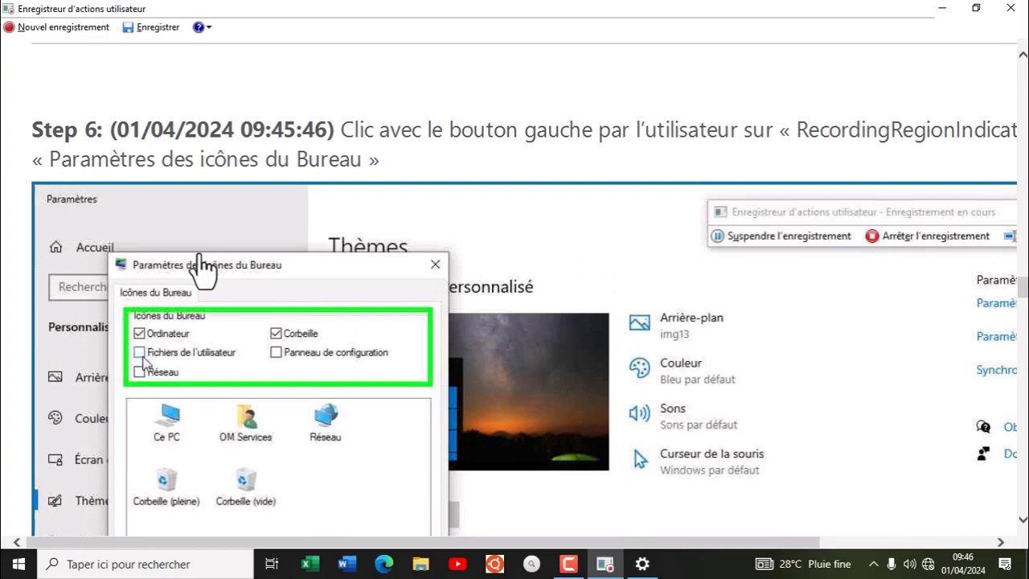
scroll(201, 265, "down", 3)
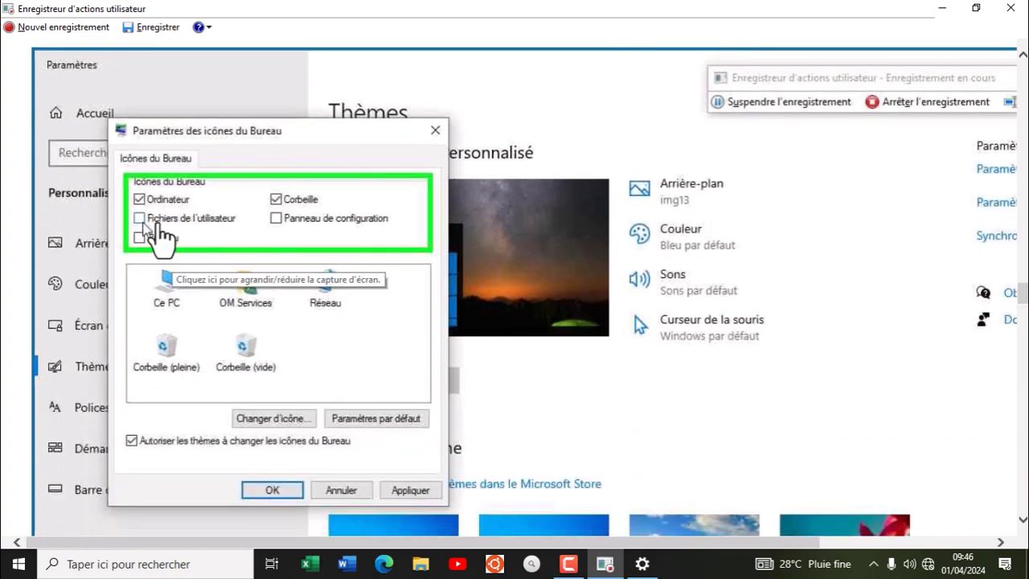
scroll(161, 237, "down", 20)
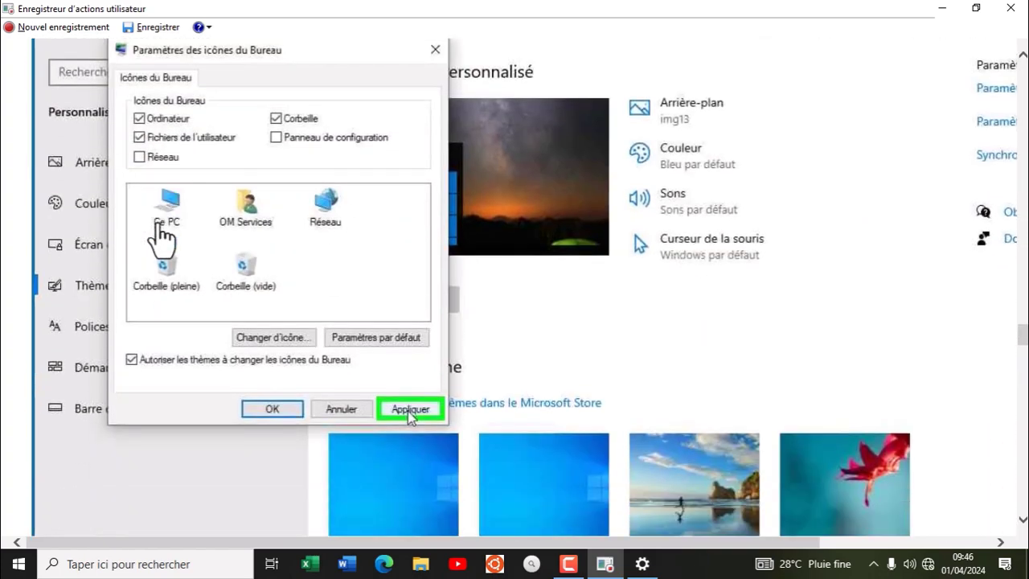
scroll(201, 225, "down", 1)
scroll(443, 371, "down", 8)
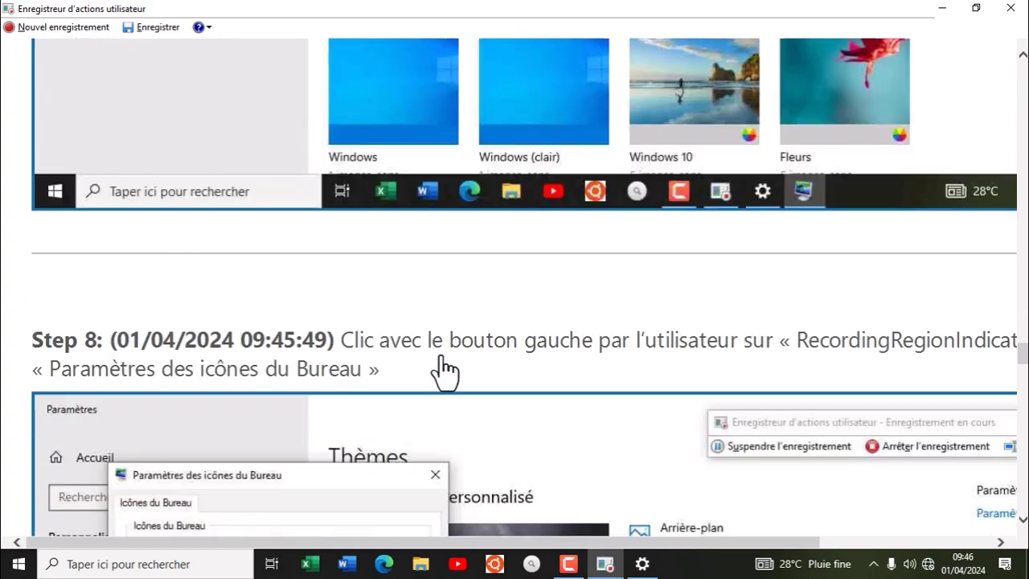
scroll(444, 370, "down", 10)
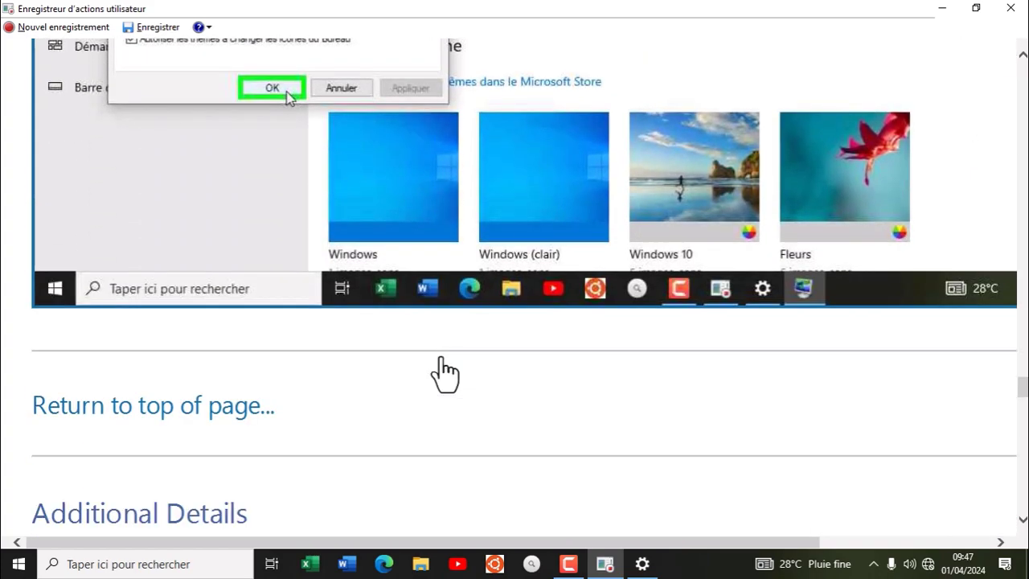
scroll(445, 369, "down", 10)
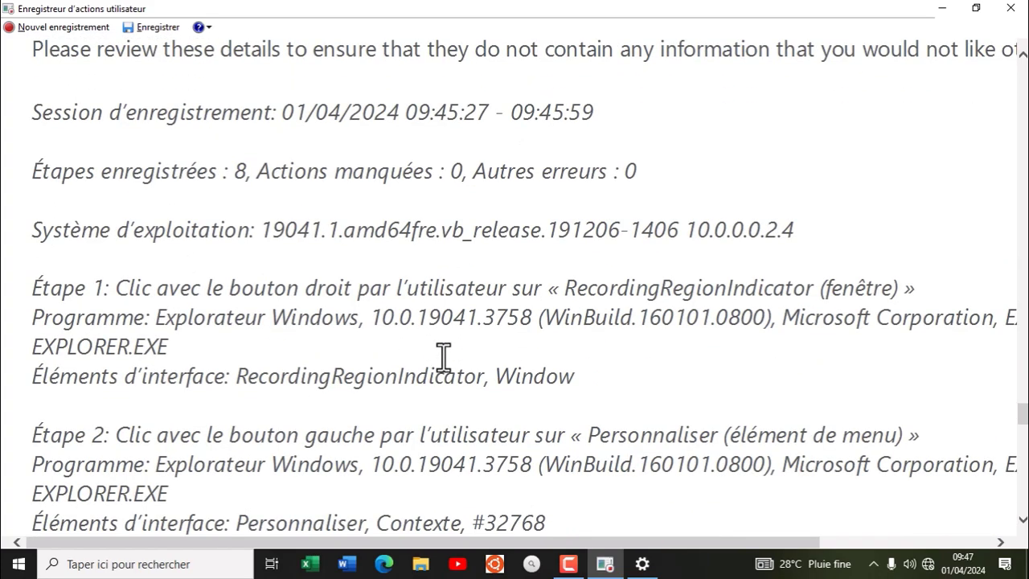
Close the actions recorder without saving the recording, and close the Paramètres window to return to the desktop
left_click(1010, 8)
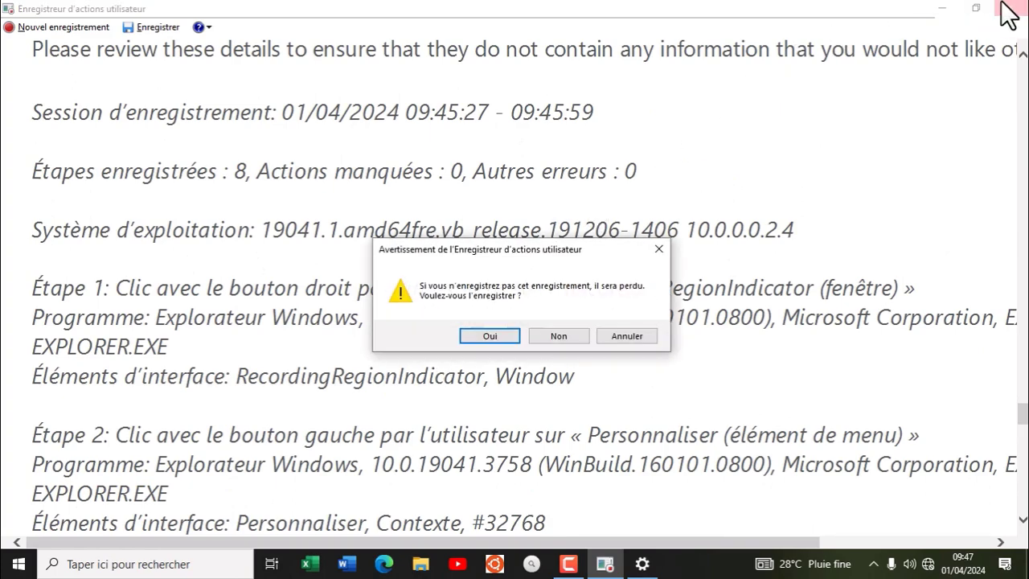
left_click(559, 337)
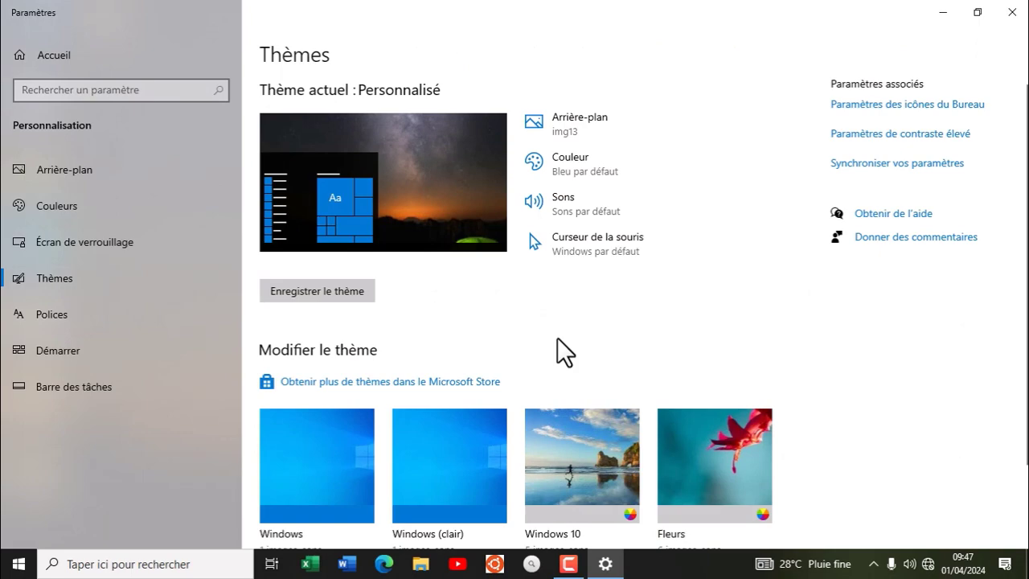
left_click(1010, 8)
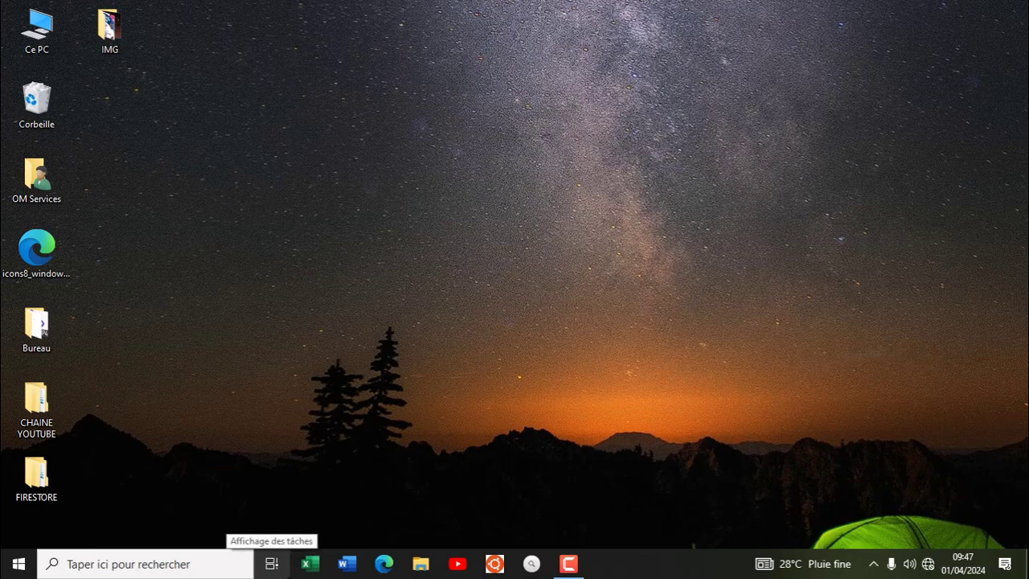
Show the virtual desktops overview and switch from Bureau 2 to the TUTORIELS desktop
left_click(272, 563)
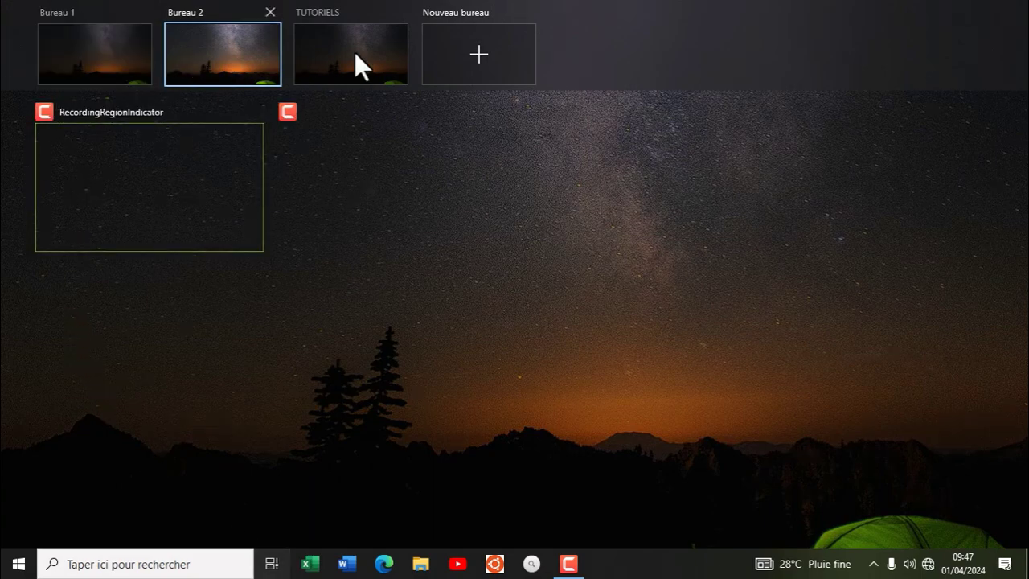
mouse_move(405, 47)
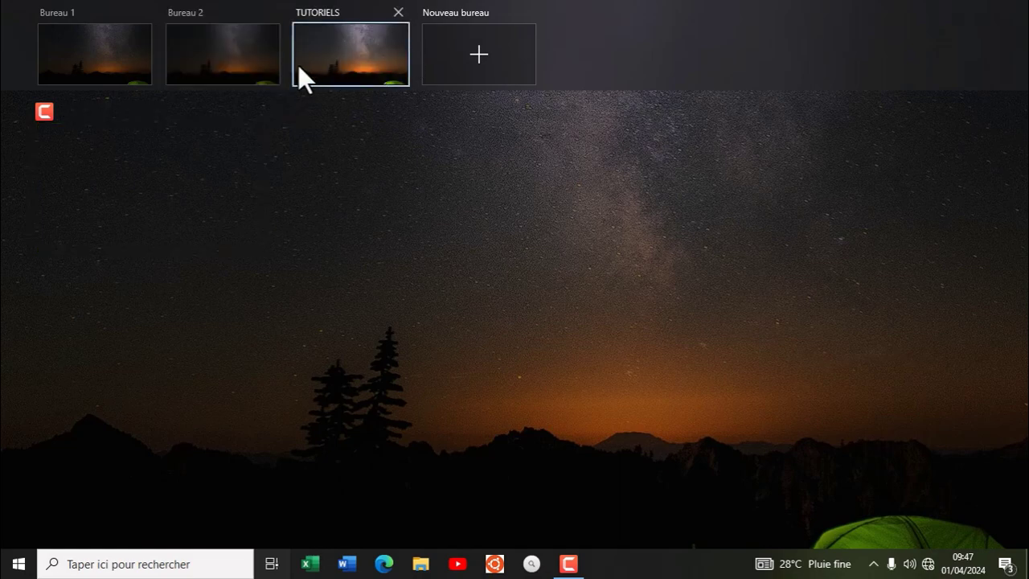
left_click(383, 53)
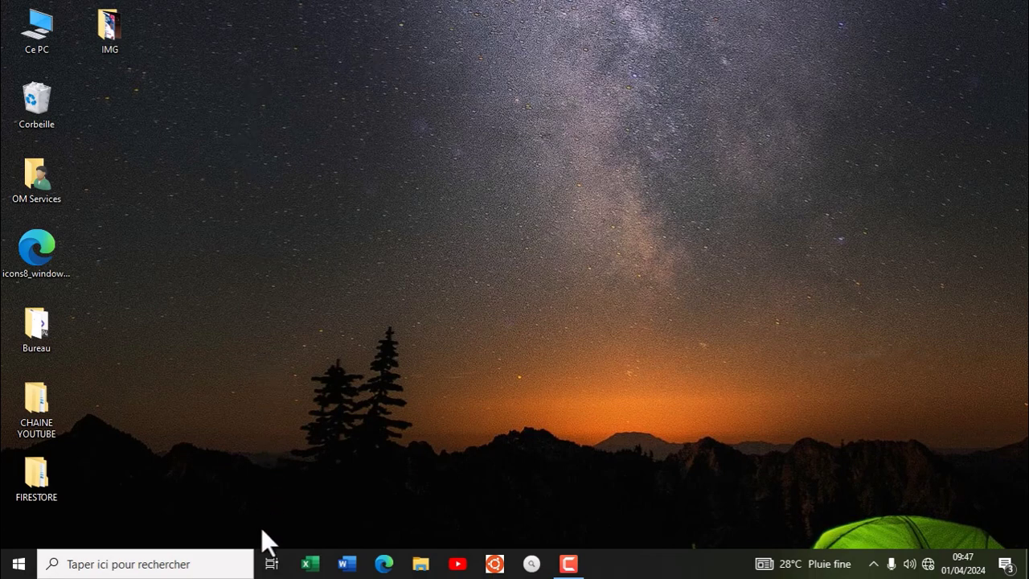
Switch to the Bureau 1 virtual desktop, open the IMG folder and view the IMG 03 picture
left_click(271, 564)
left_click(107, 68)
double_click(105, 25)
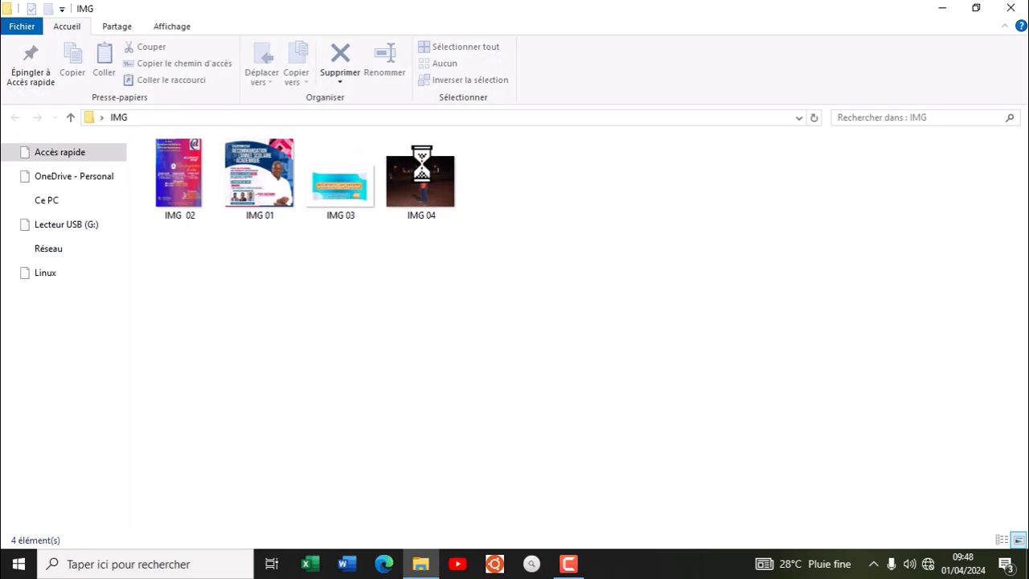
left_click(337, 187)
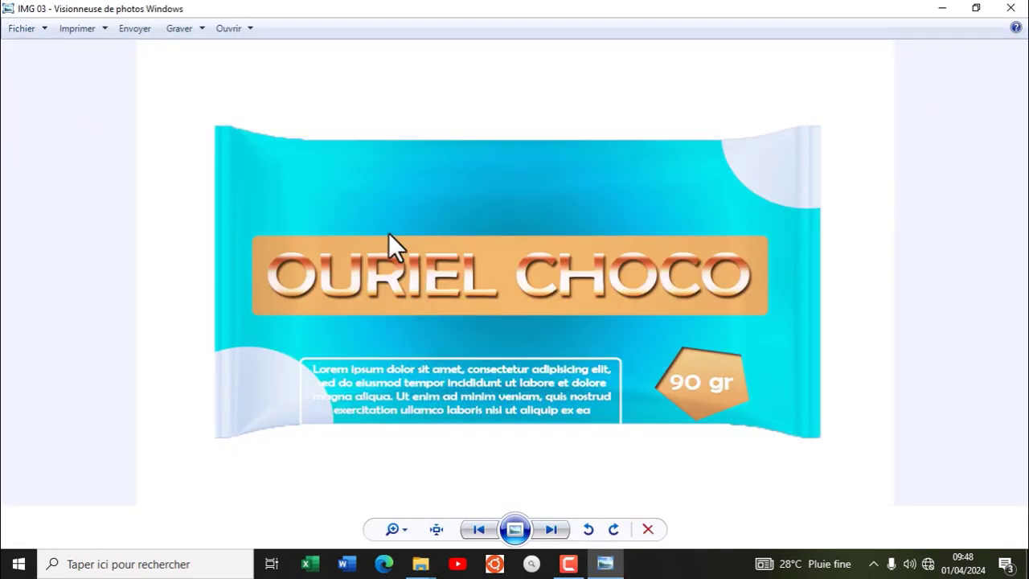
Switch to the TUTORIELS virtual desktop, then return to Bureau 1 to compare the windows open on each
left_click(272, 564)
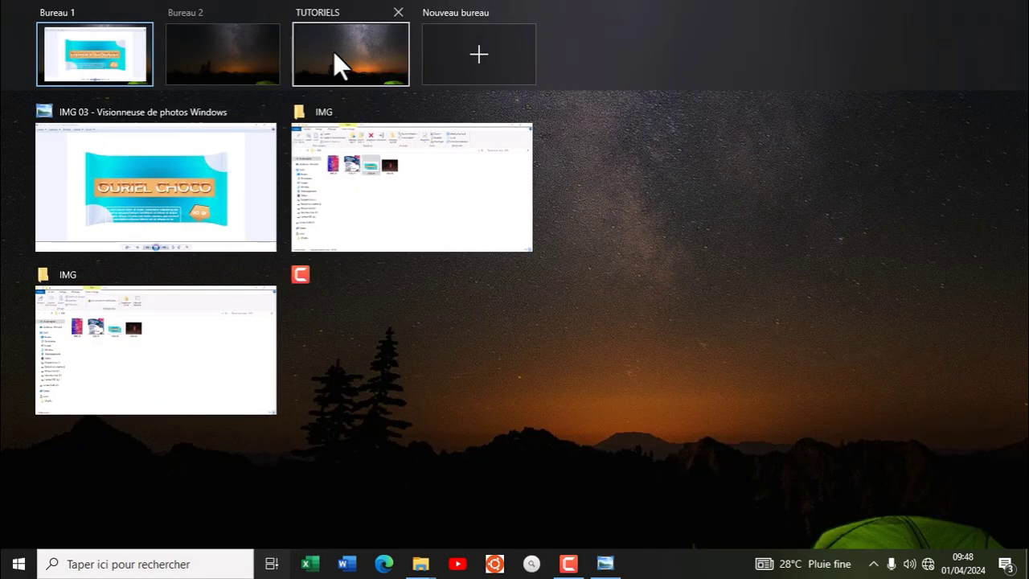
left_click(334, 51)
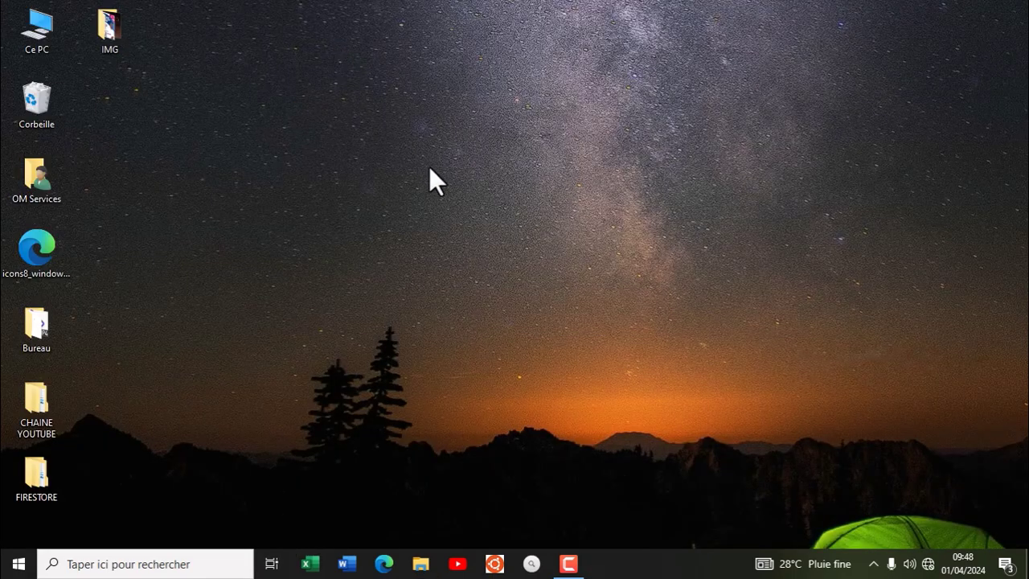
left_click(274, 565)
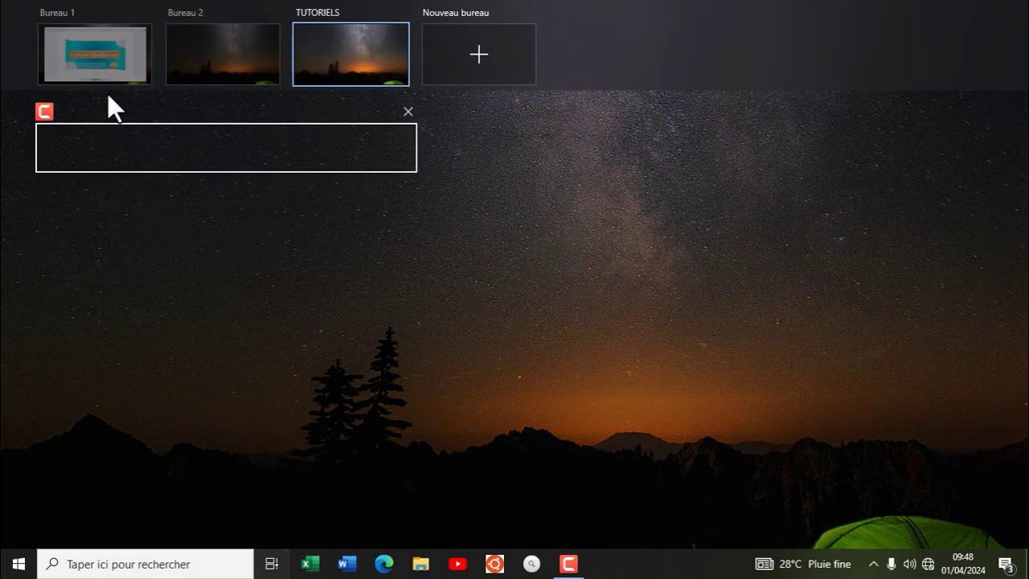
left_click(107, 80)
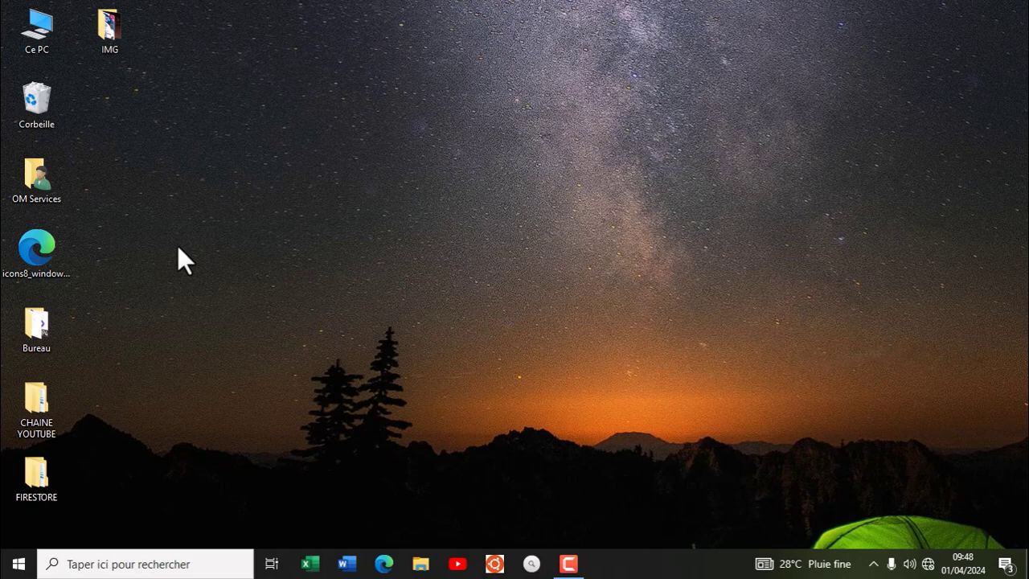
Open the Gestionnaire des tâches from the taskbar and maximize its window
right_click(692, 568)
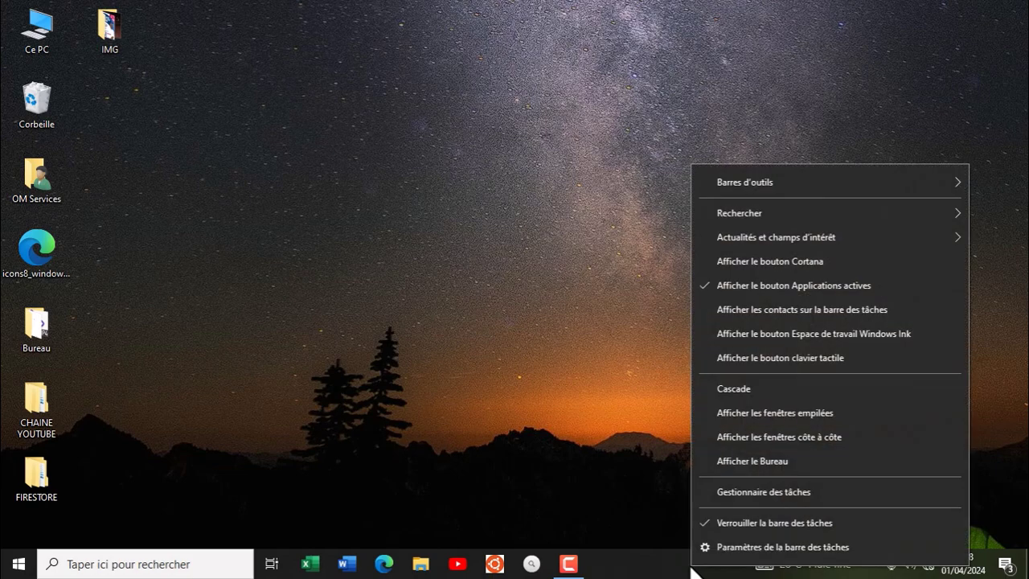
left_click(722, 493)
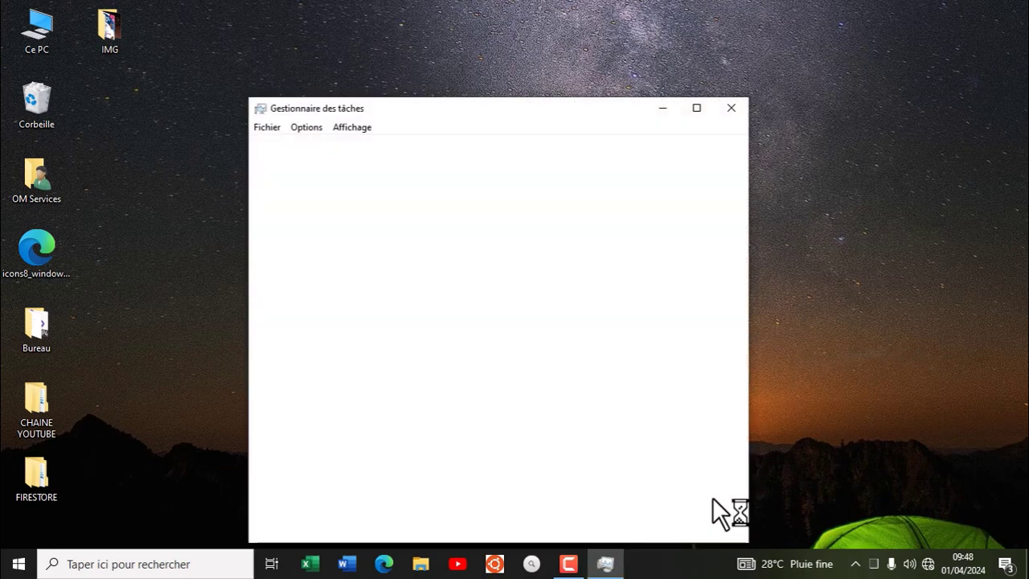
left_click(698, 107)
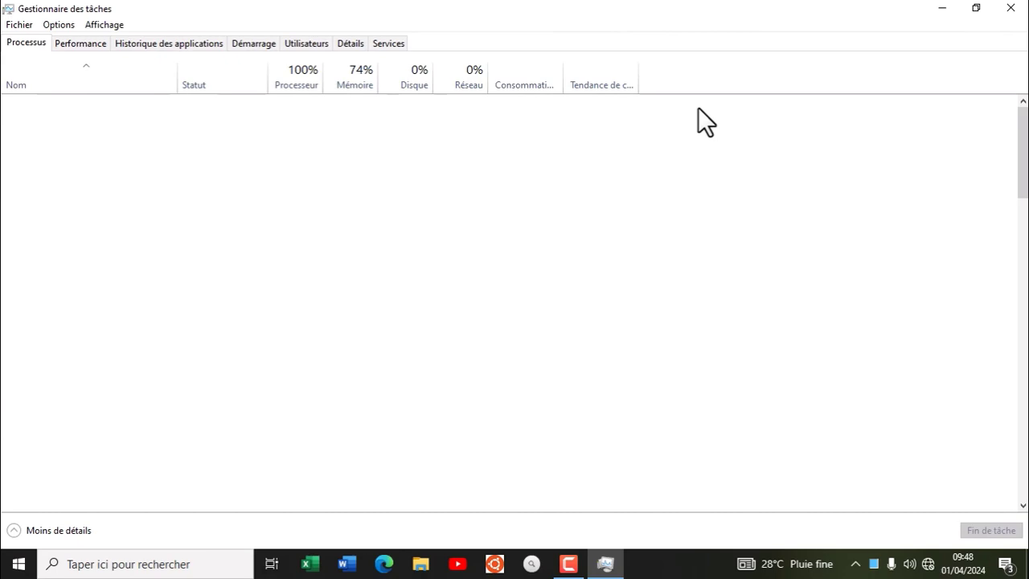
Review the processor performance, running processes and startup programs, and close the Gestionnaire des tâches
left_click(69, 45)
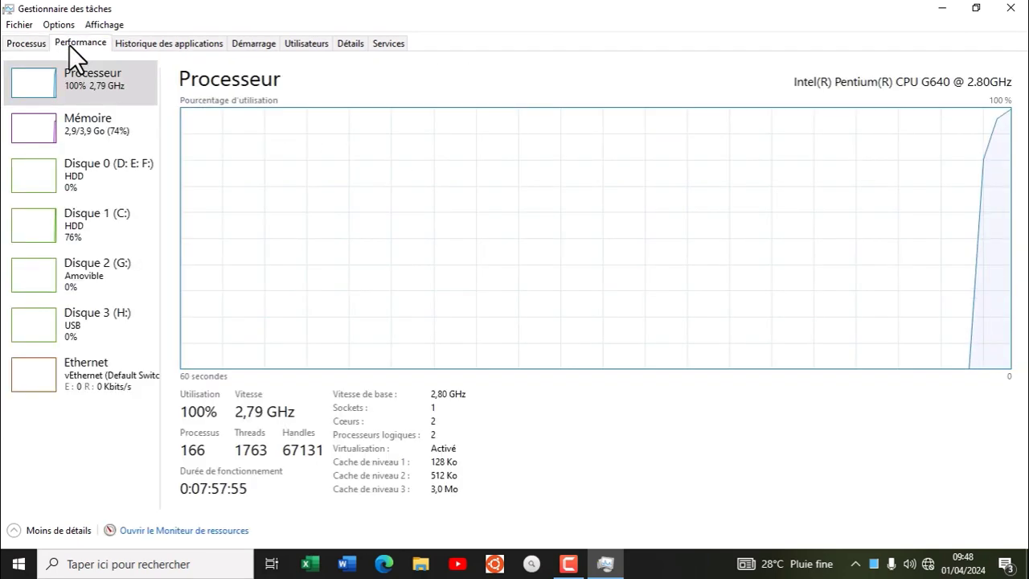
left_click(25, 42)
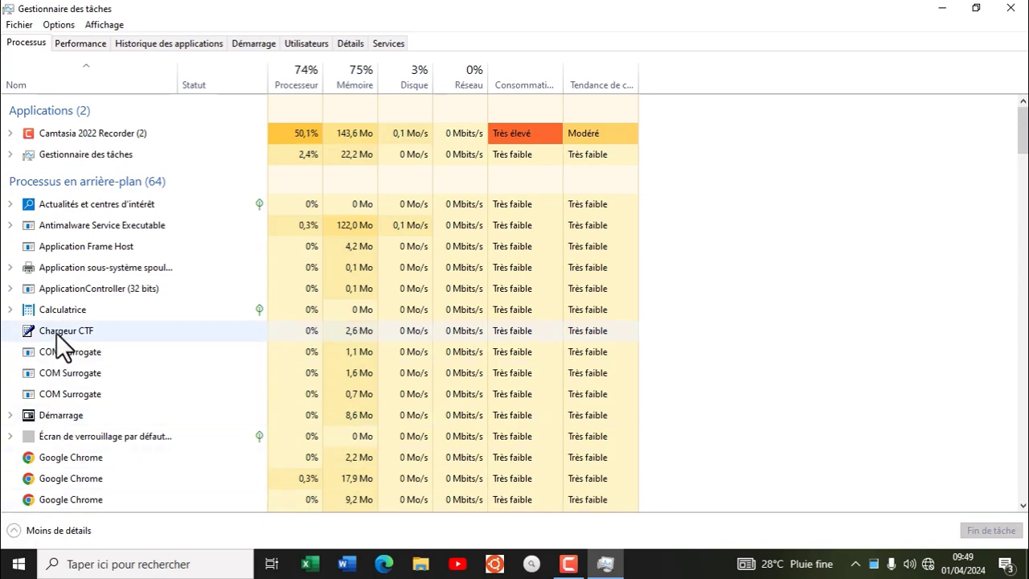
left_click(72, 46)
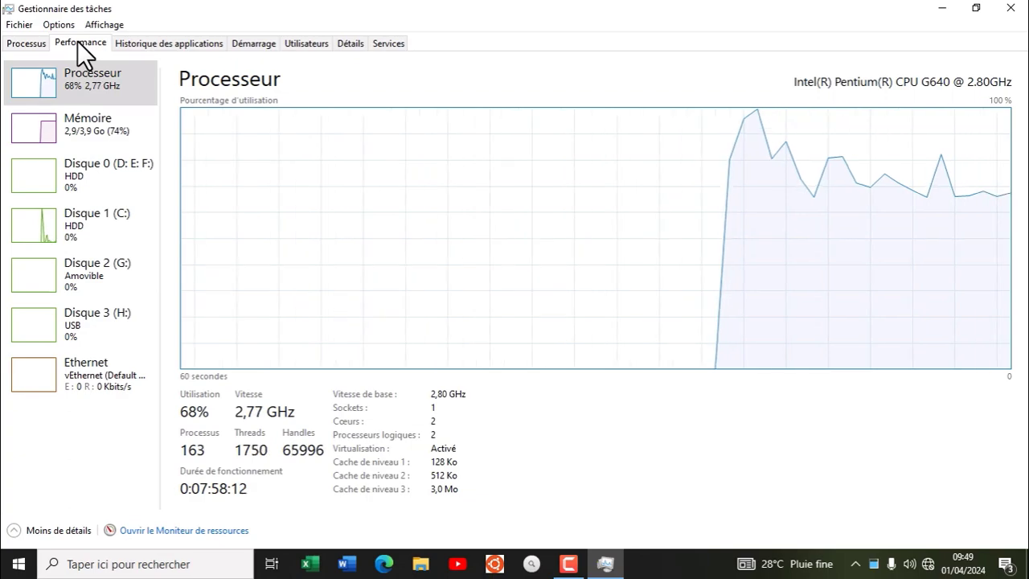
left_click(248, 39)
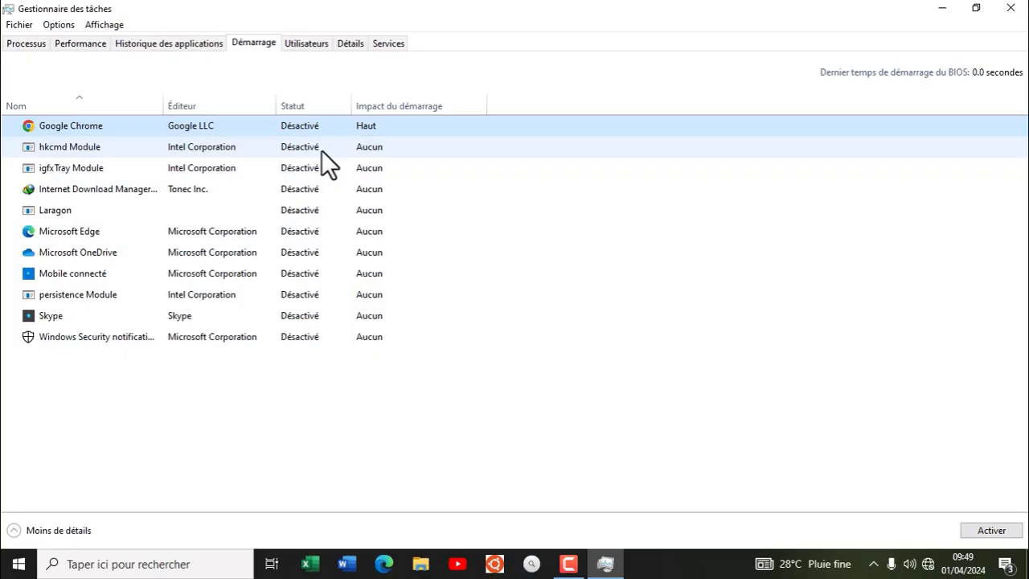
left_click(1011, 8)
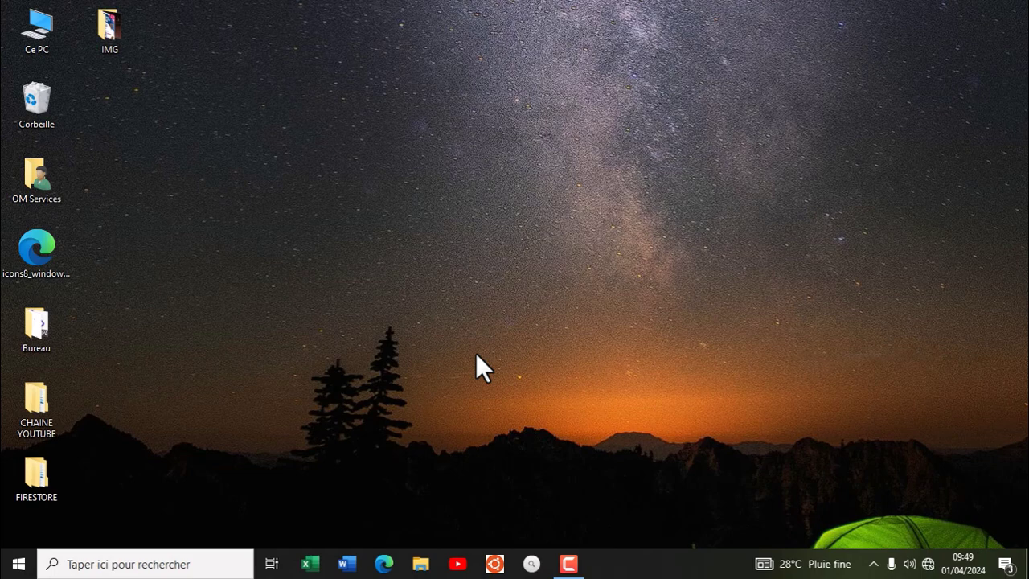
Take a full-screen capture of the desktop and open it maximized in Capture d'écran et croquis
key("super+shift+s")
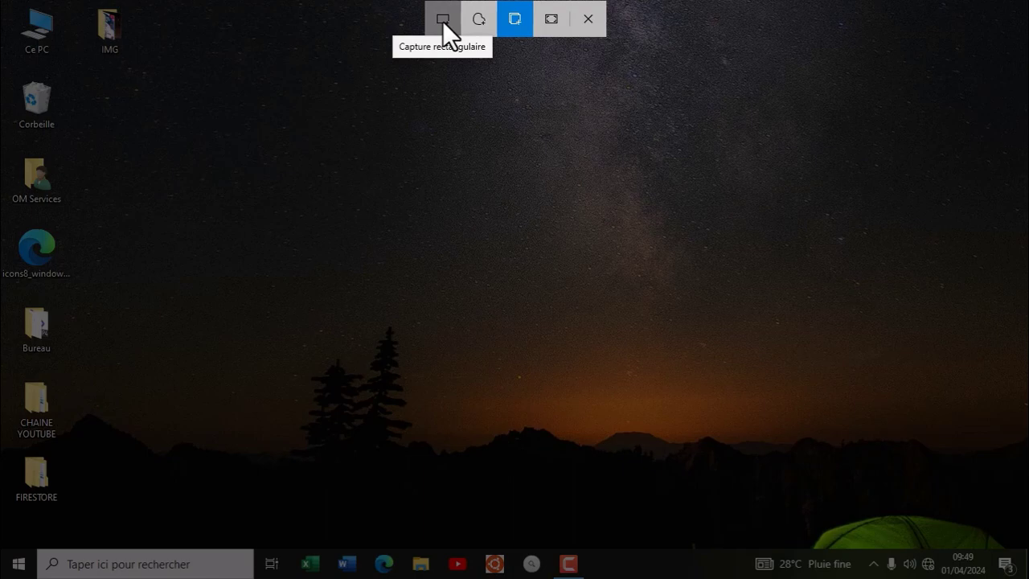
left_click(546, 19)
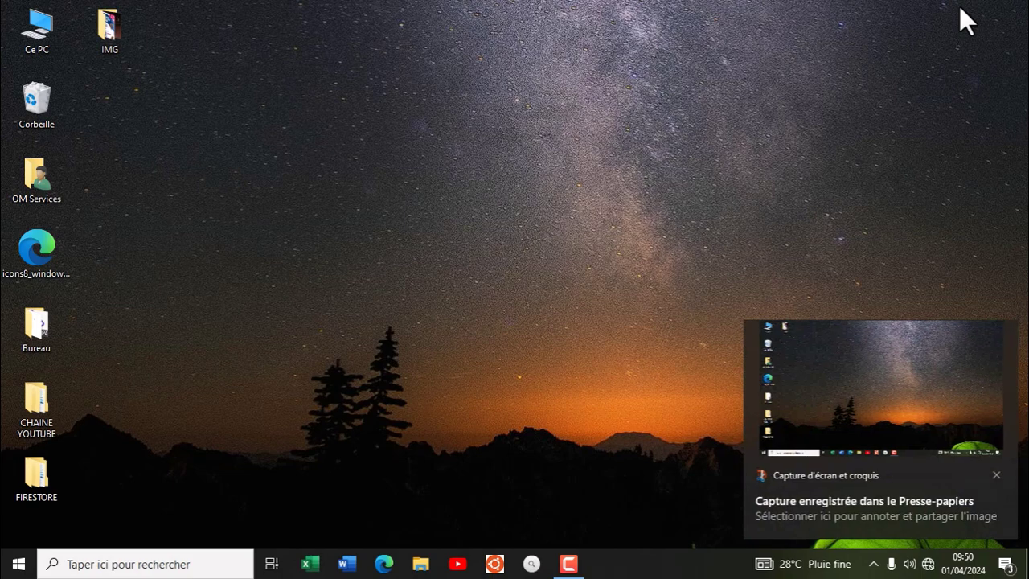
left_click(924, 358)
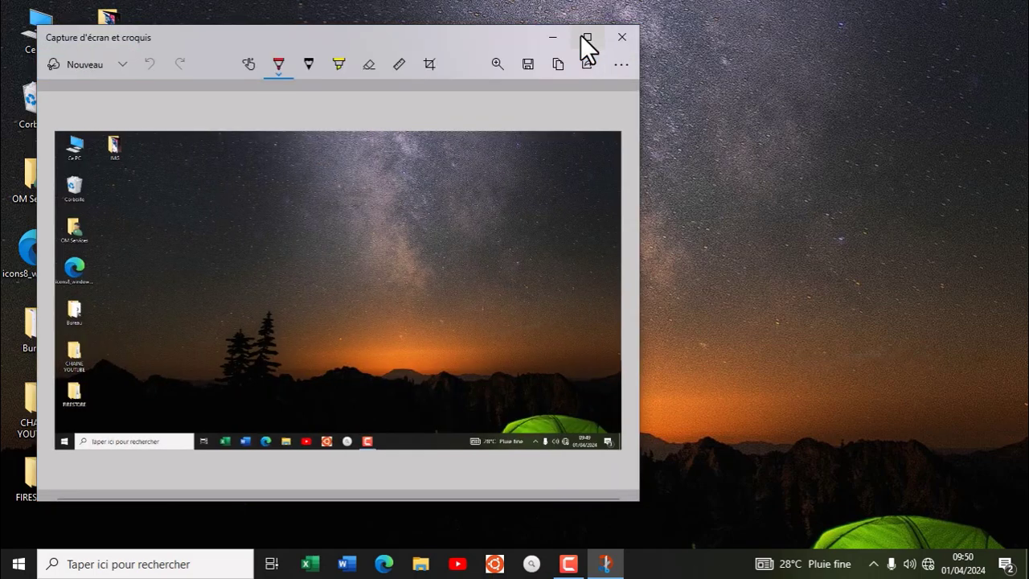
left_click(586, 37)
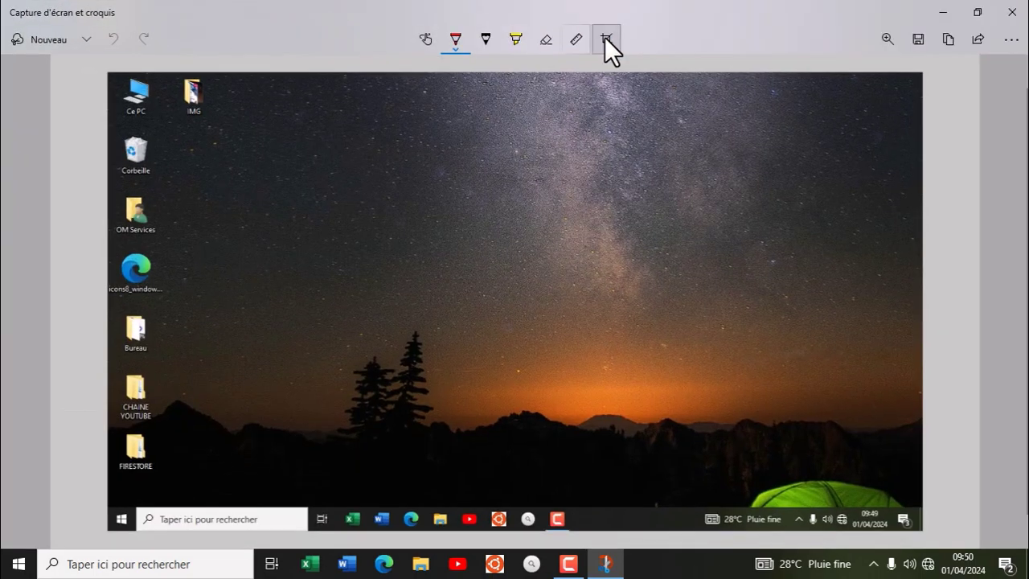
Look over the whole desktop capture and close Capture d'écran et croquis without saving
scroll(612, 219, "down", 1)
scroll(620, 267, "up", 1)
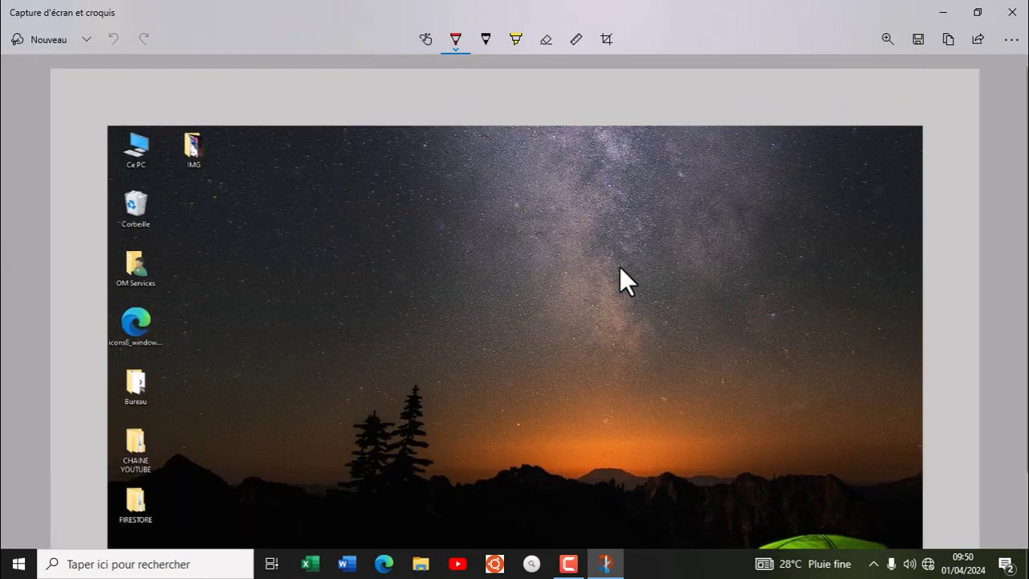
scroll(620, 267, "down", 1)
scroll(620, 282, "up", 2)
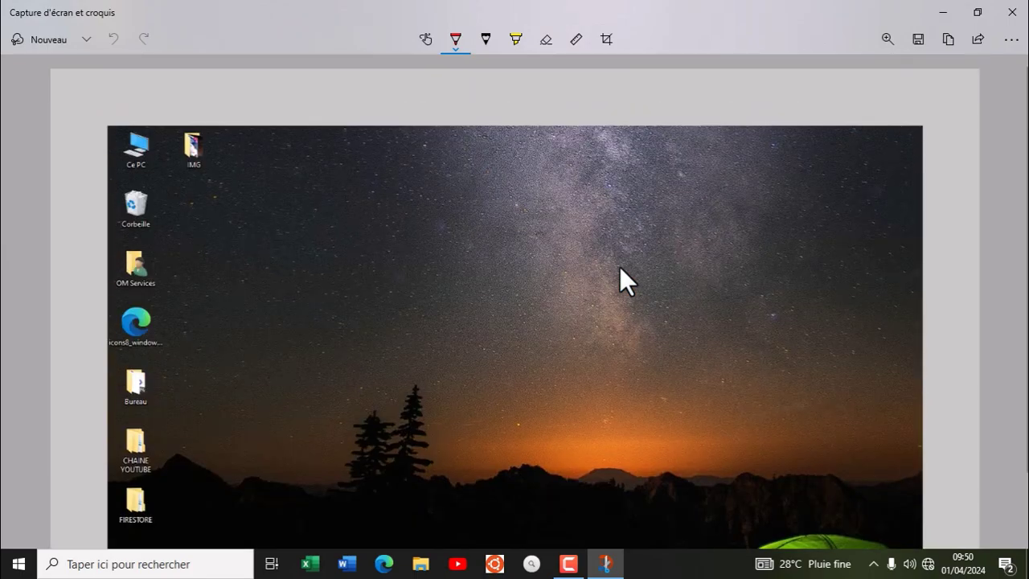
left_click(1013, 12)
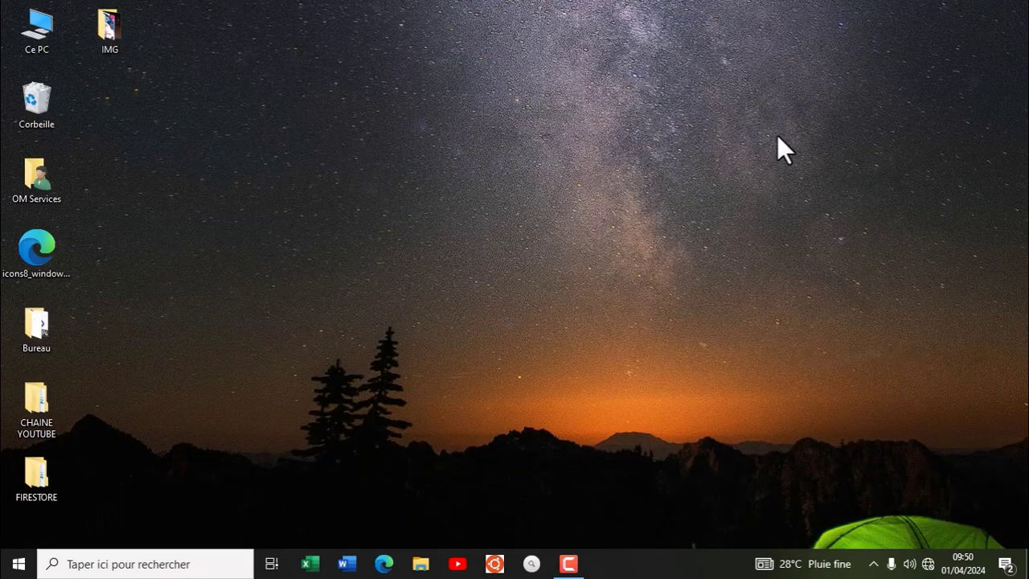